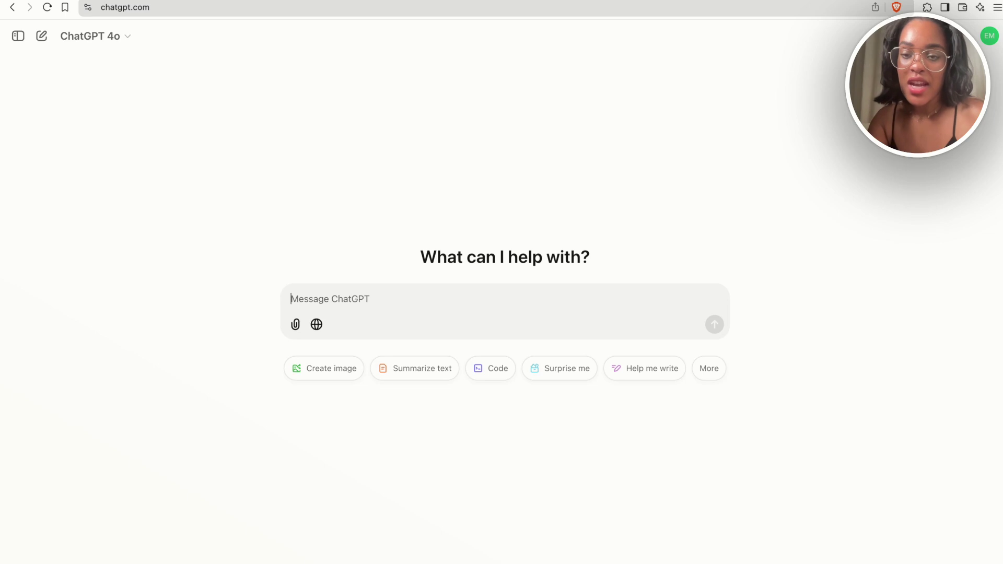
Enter a prompt to analyze my hobbies, experiences and past jobs for the top 5 digital product niches, without the surrounding quotation marks
text("Can you analyze my list of hobbies, experiences, and past jobs to identify any common themes or overlapping skills that could inform a unique digital product niche? Give me the top 5 potential niches.")
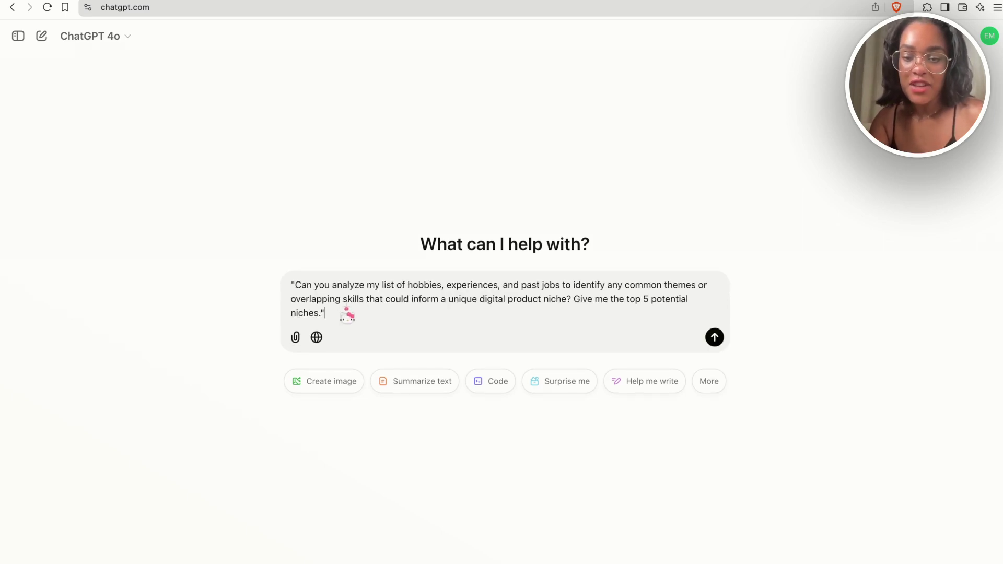
key(BackSpace)
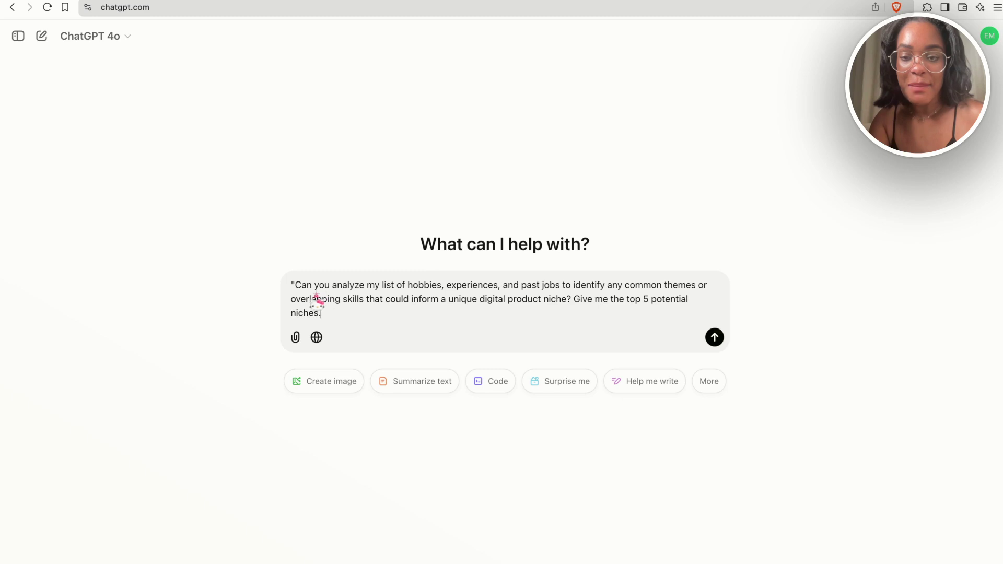
click(296, 285)
key(BackSpace)
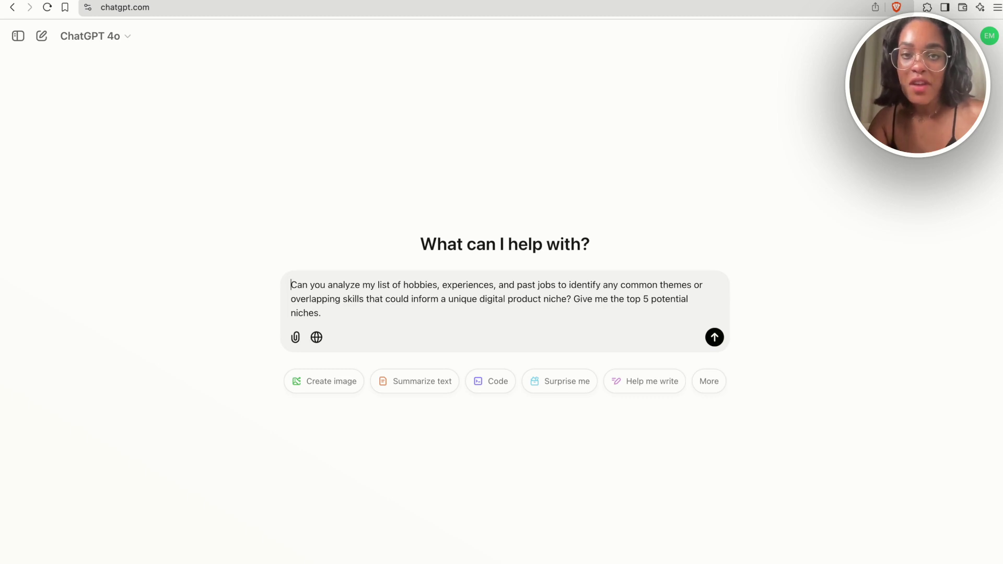
Insert the placeholder line "write all this stuff up here ...." above the niche prompt, separated by a blank line
click(291, 286)
key(shift+Return)
key(shift+Return)
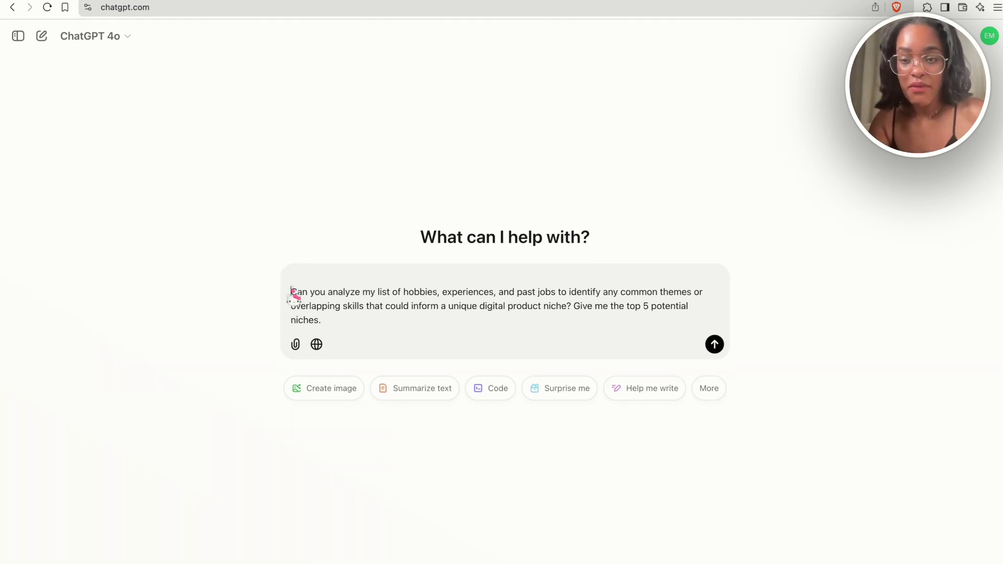
click(320, 278)
text(write)
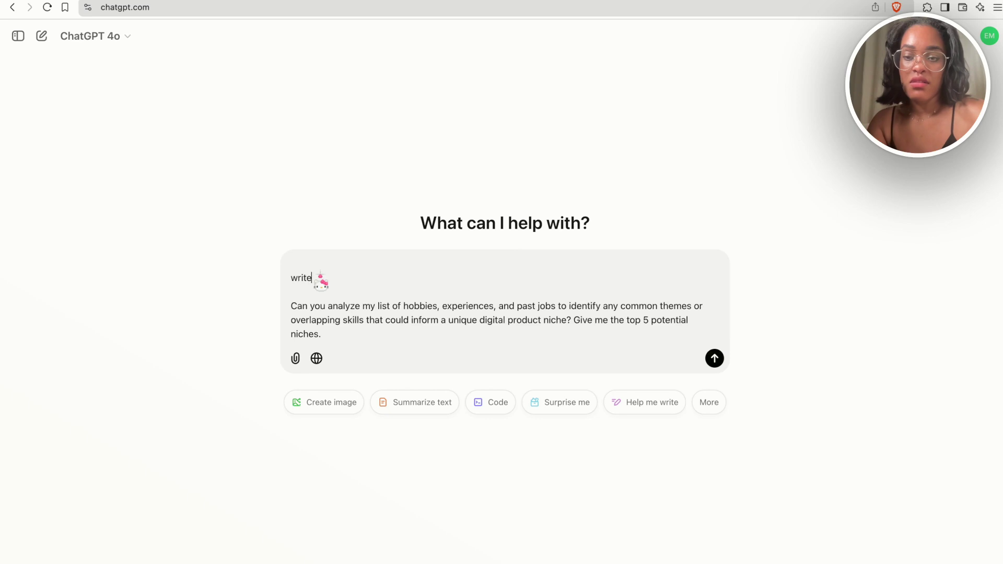
text( all this stuff up here ....)
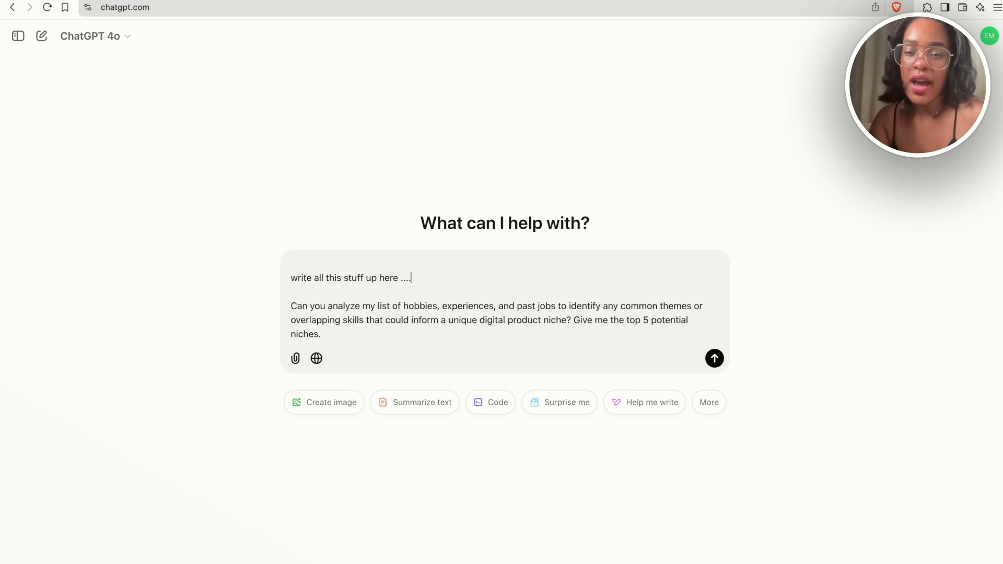
Delete the placeholder line above the niche prompt and send the message
key(shift+super+Left)
key(BackSpace)
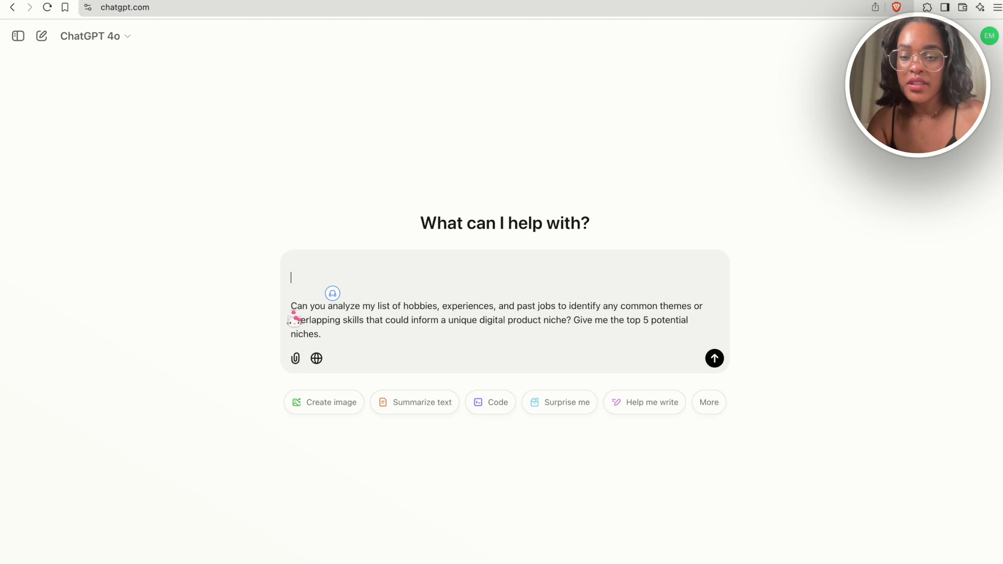
key(Return)
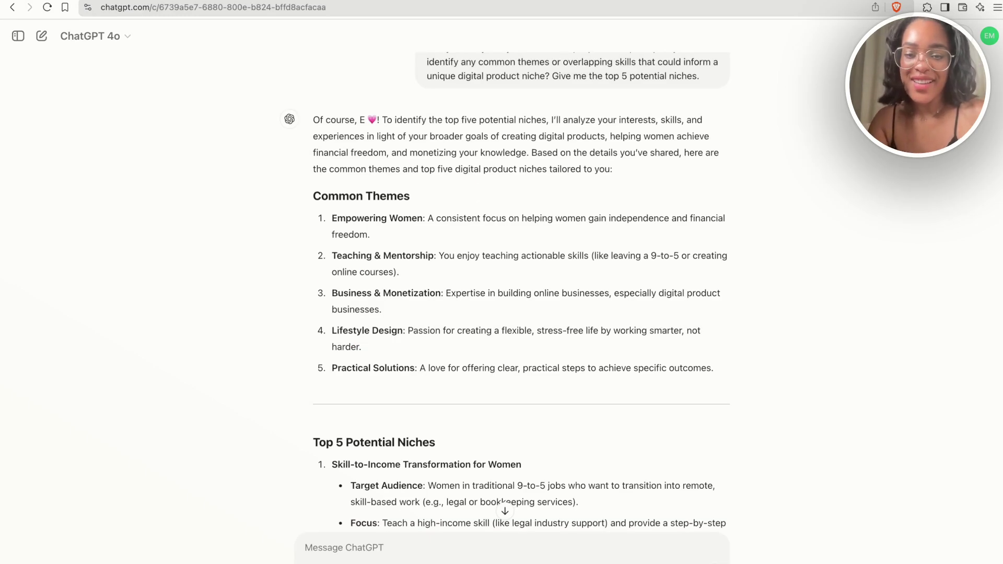
Examine the response's common themes and potential niches, highlighting the target audience and potential products of Skill-to-Income Transformation for Women
scroll(459, 289, down, 1)
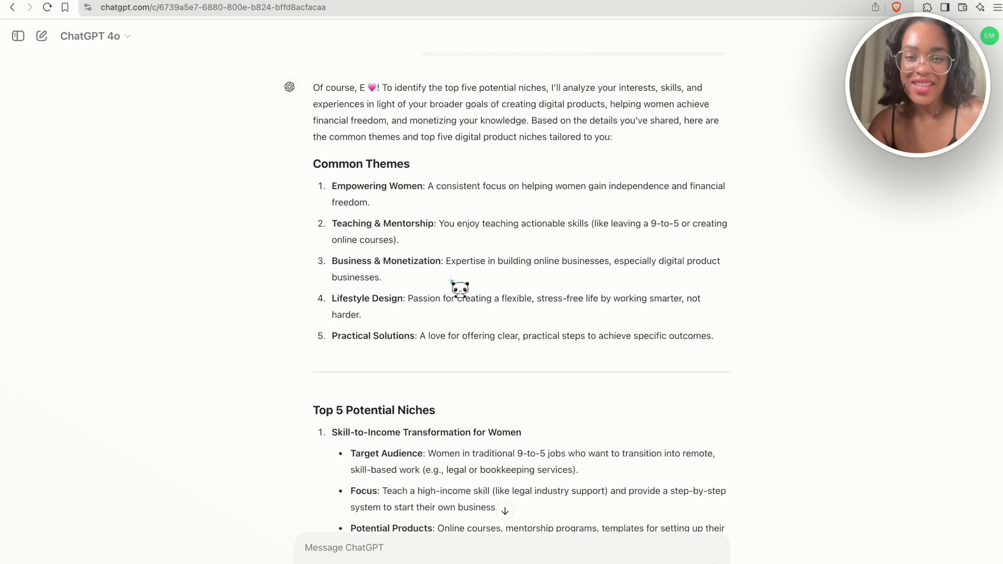
scroll(452, 281, down, 1)
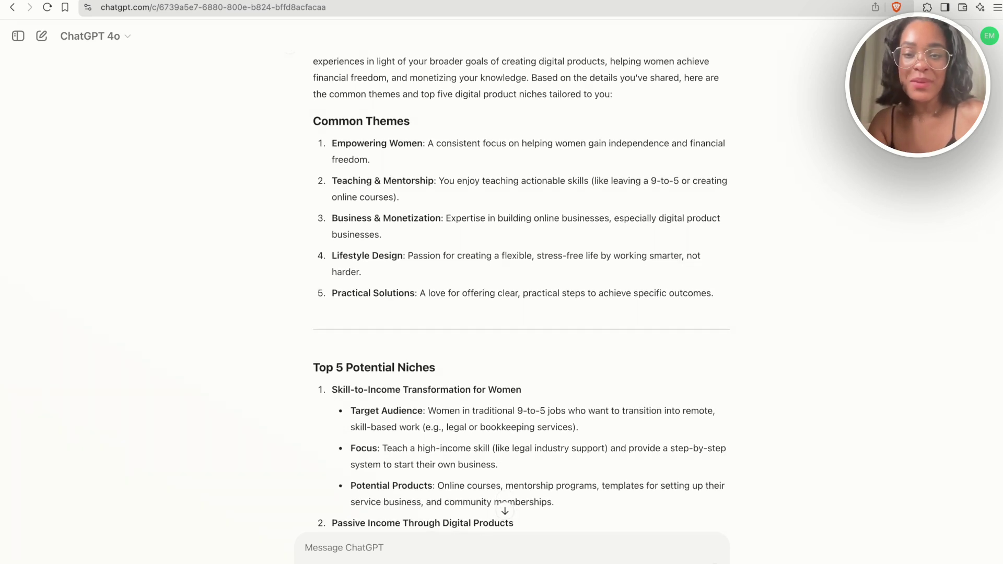
scroll(460, 281, down, 6)
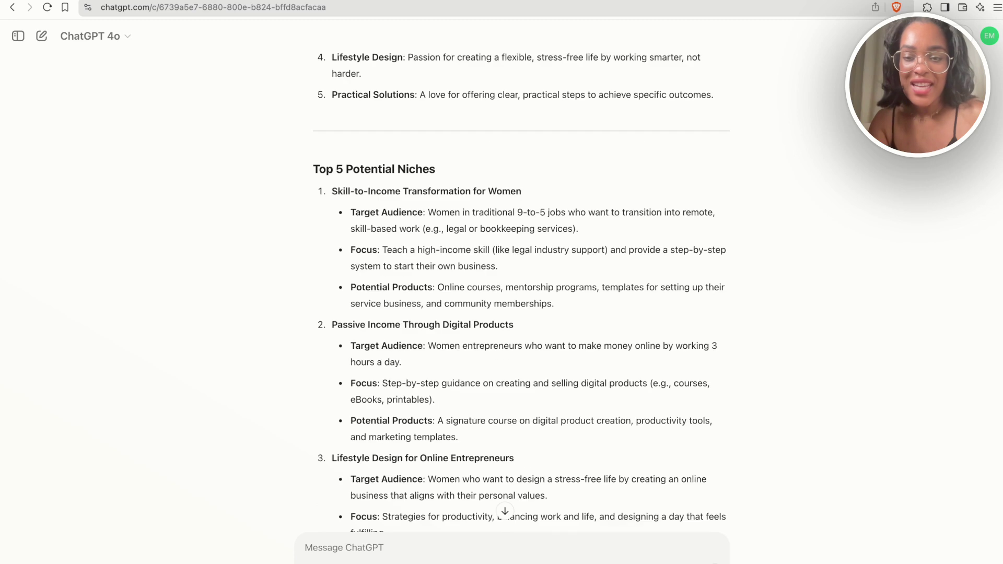
drag(428, 191, 595, 228)
click(605, 230)
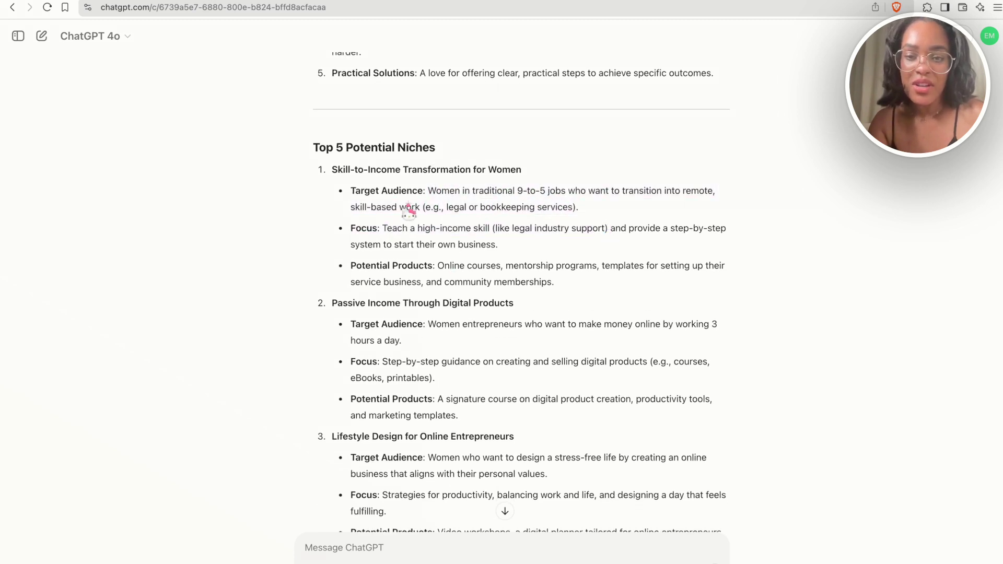
drag(428, 191, 567, 191)
click(621, 193)
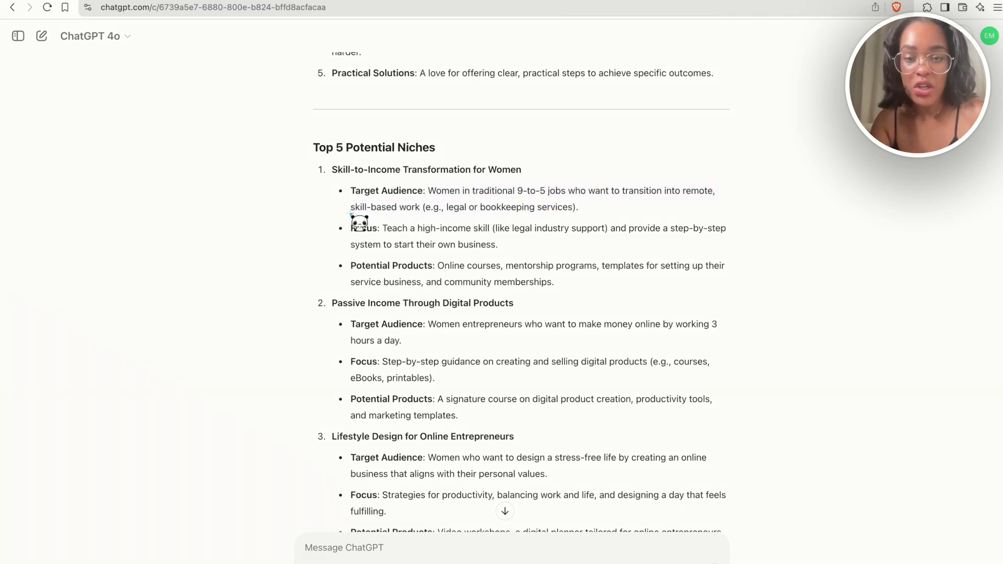
drag(433, 266, 555, 282)
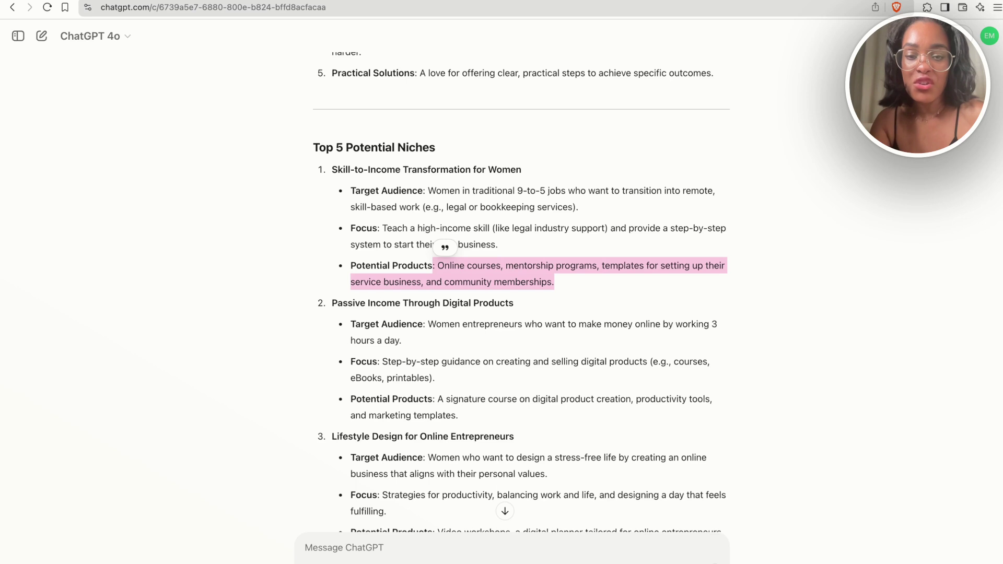
click(558, 282)
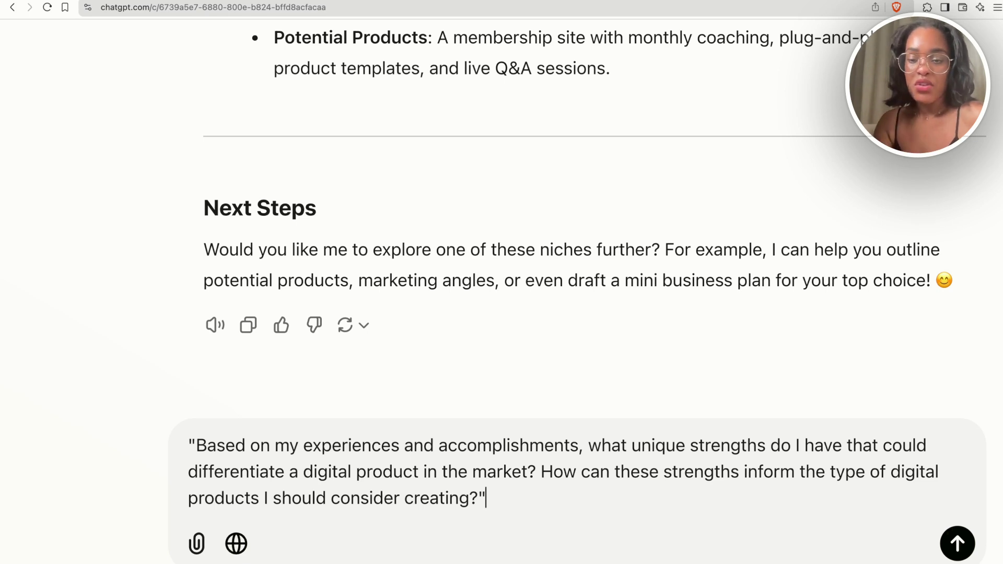
Insert the line "here are my experiences ...." above the drafted prompt about unique strengths, separated by a blank line
click(195, 447)
key(shift+Return)
key(shift+Return)
click(223, 446)
text(here are my expe)
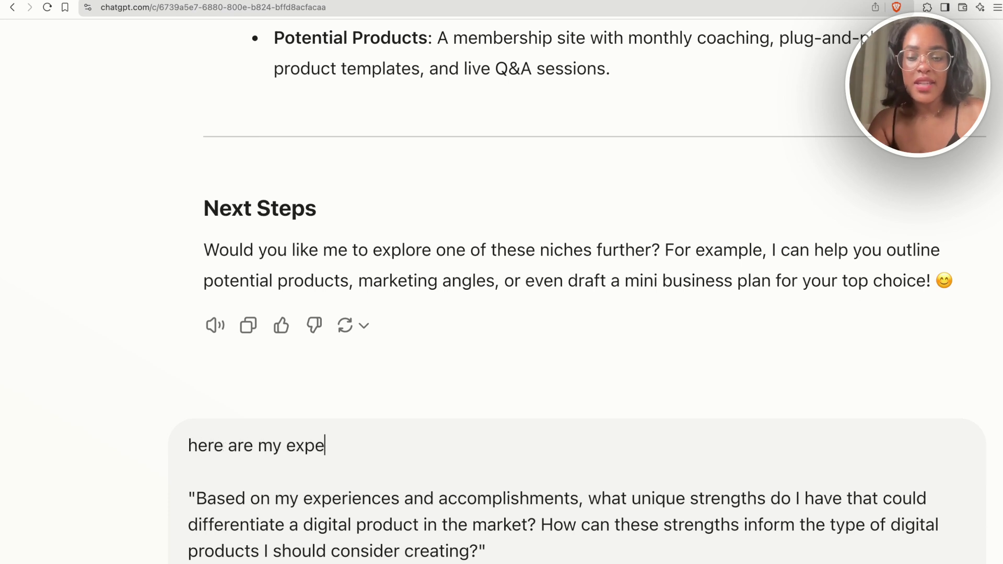
text(riences .)
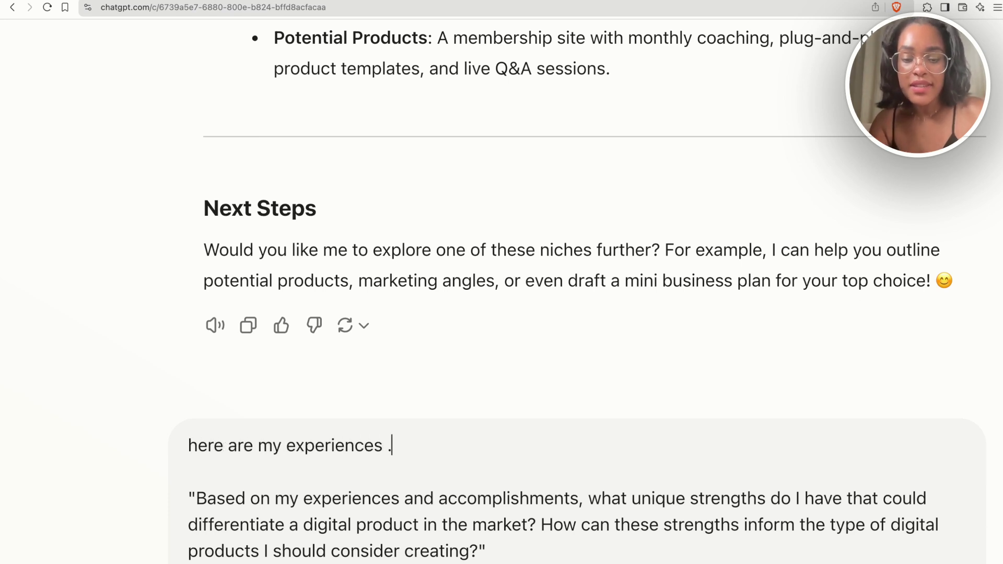
text(...)
Replace the drafted message with a prompt asking which of my interests and accomplishments see high digital product demand and how they align with market trends
scroll(227, 472, down, 1)
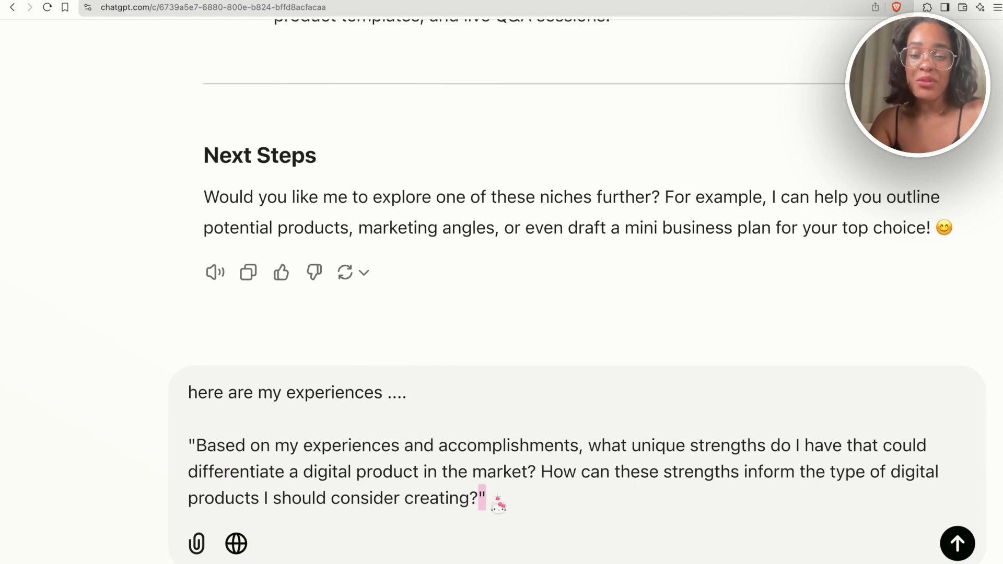
key(super+a)
key(BackSpace)
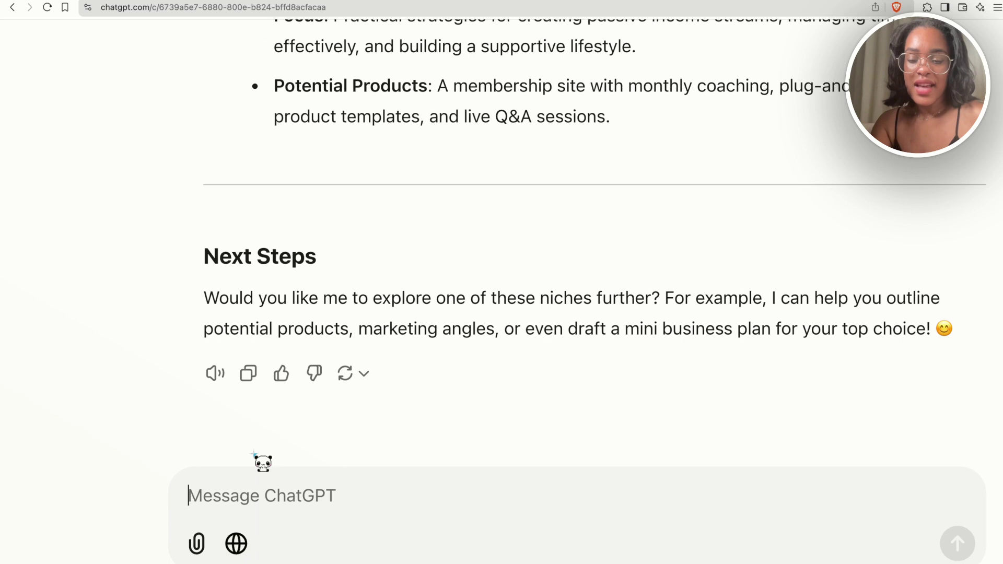
text("Considering my list of interests and life accomplishments, which areas are currently seeing high demand in digital products? How do my personal interests align with these market trends?")
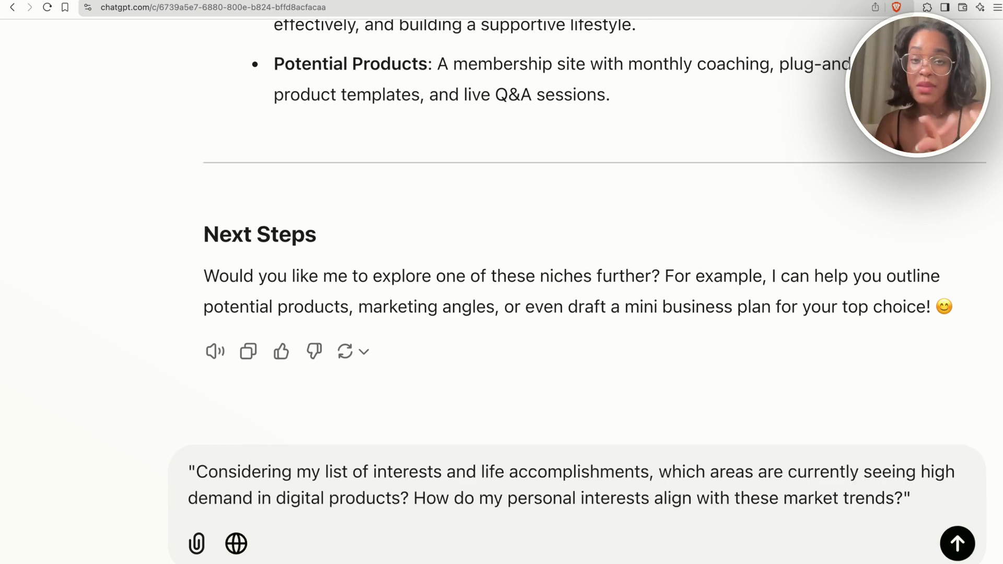
scroll(566, 292, right, 2)
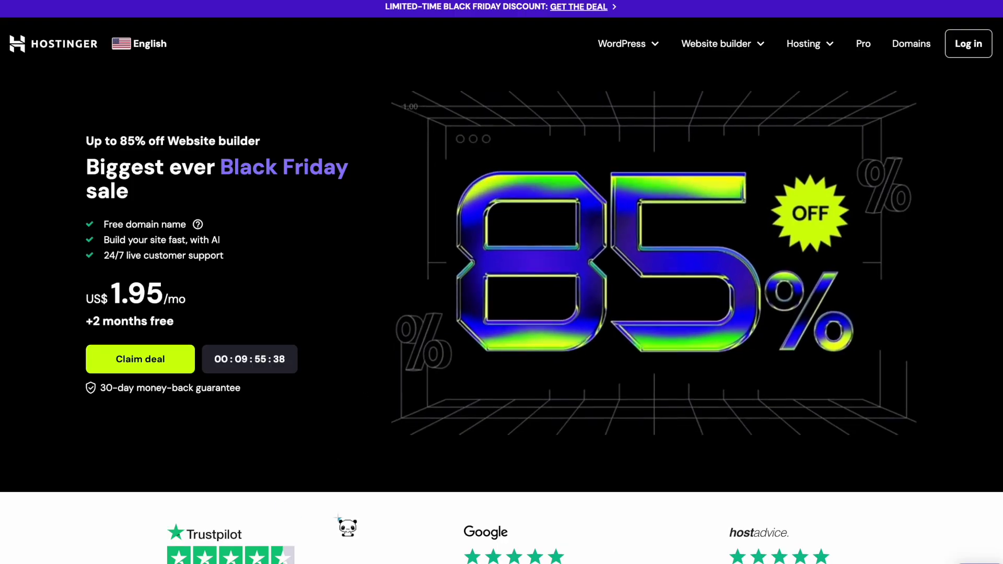
Switch to Hostinger's website builder page and examine the Premium and Business plans, including the Business plan's top features and AI tools
scroll(347, 528, down, 10)
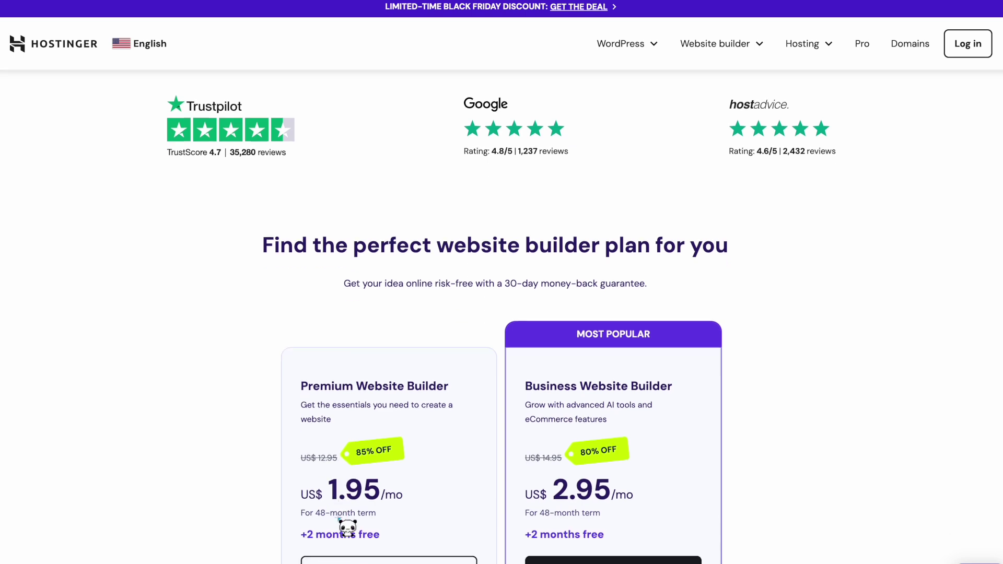
scroll(348, 528, down, 2)
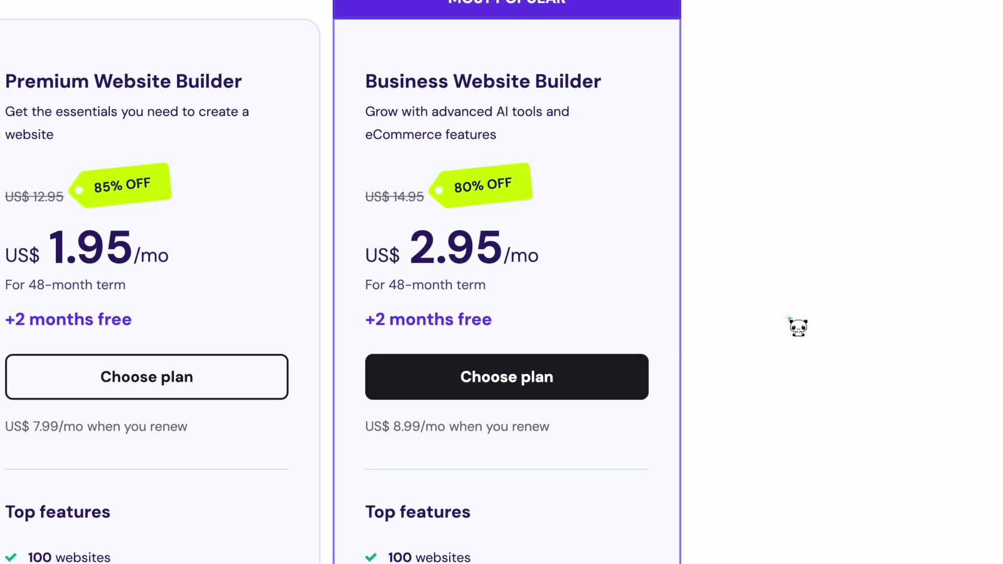
scroll(798, 328, down, 4)
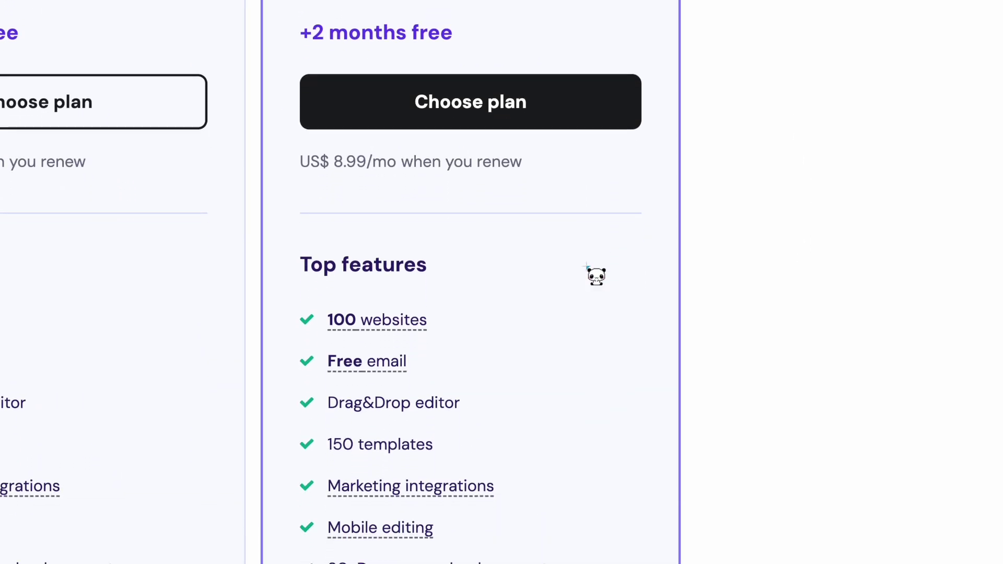
scroll(596, 275, down, 5)
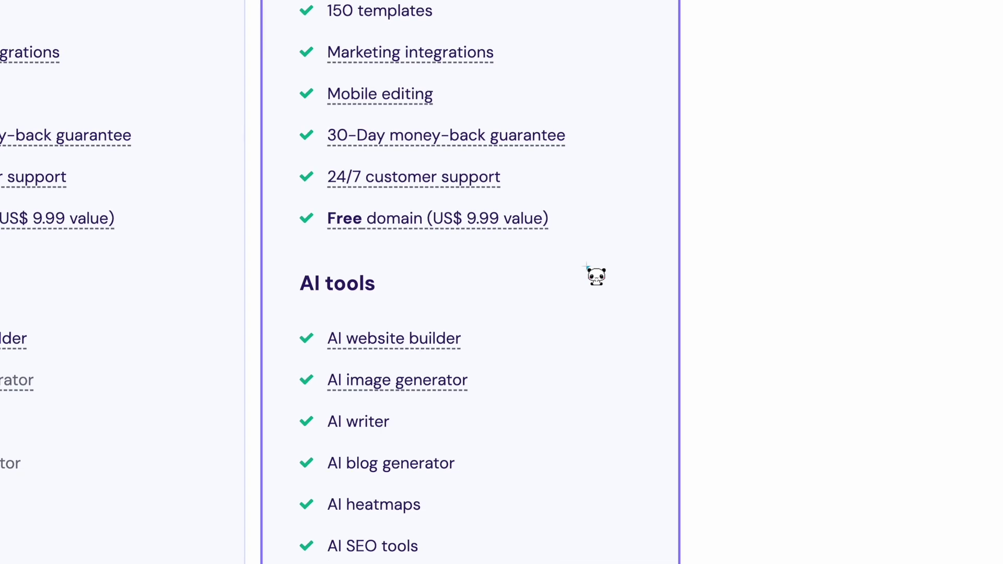
scroll(587, 268, down, 6)
mouse_move(462, 297)
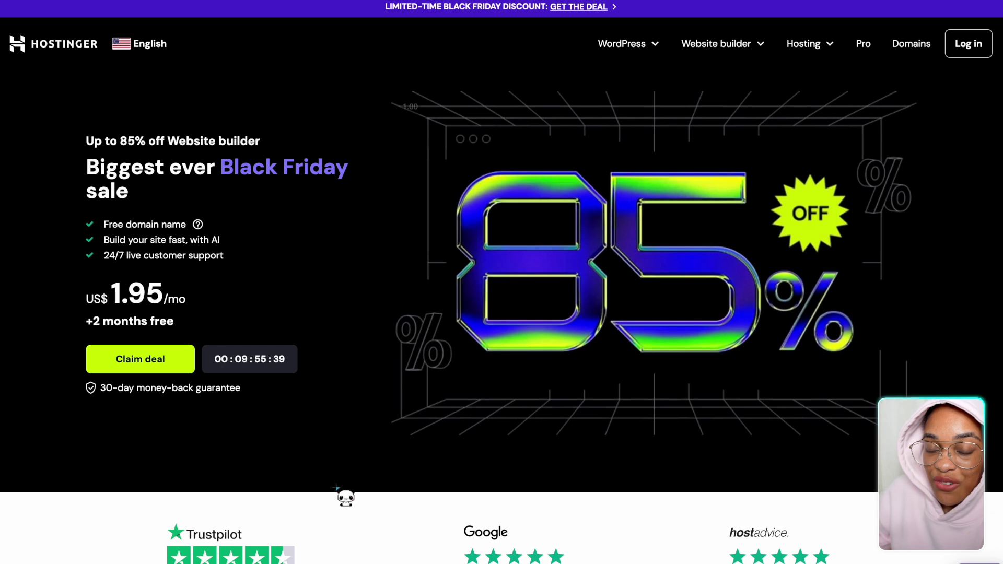
Browse the eCommerce website templates in the Blog, Business showcase and Portfolio categories
scroll(339, 519, down, 10)
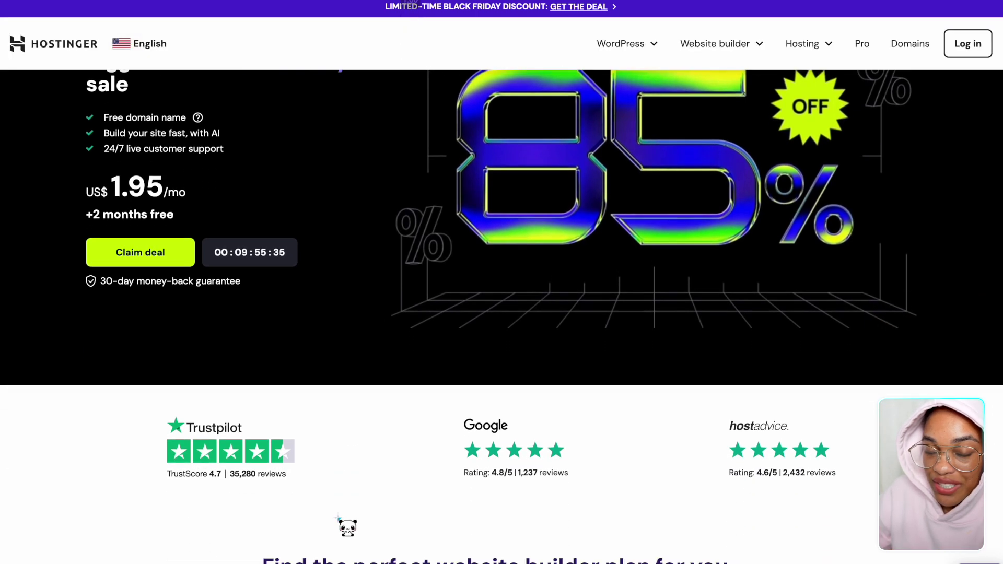
scroll(339, 519, down, 2)
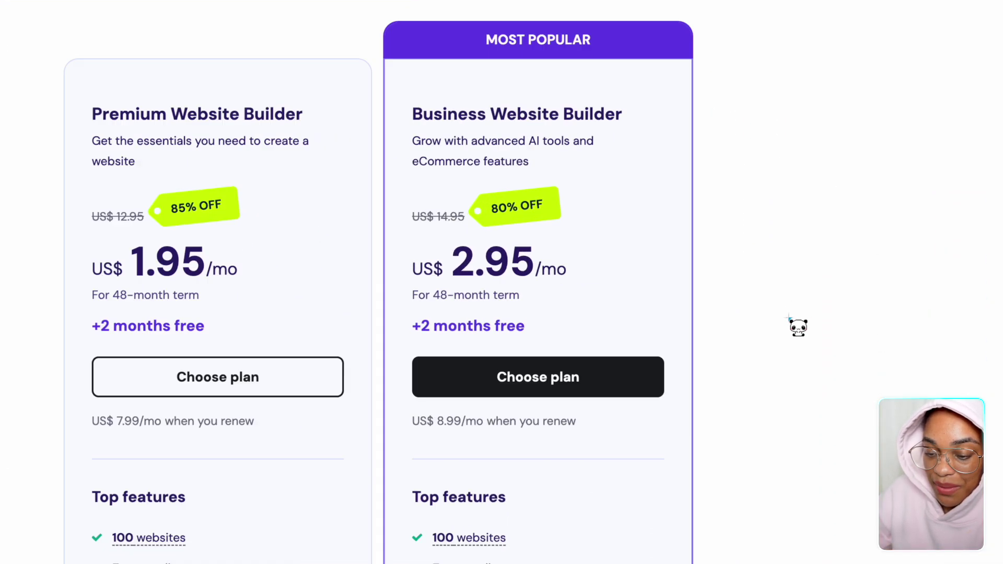
scroll(798, 327, down, 5)
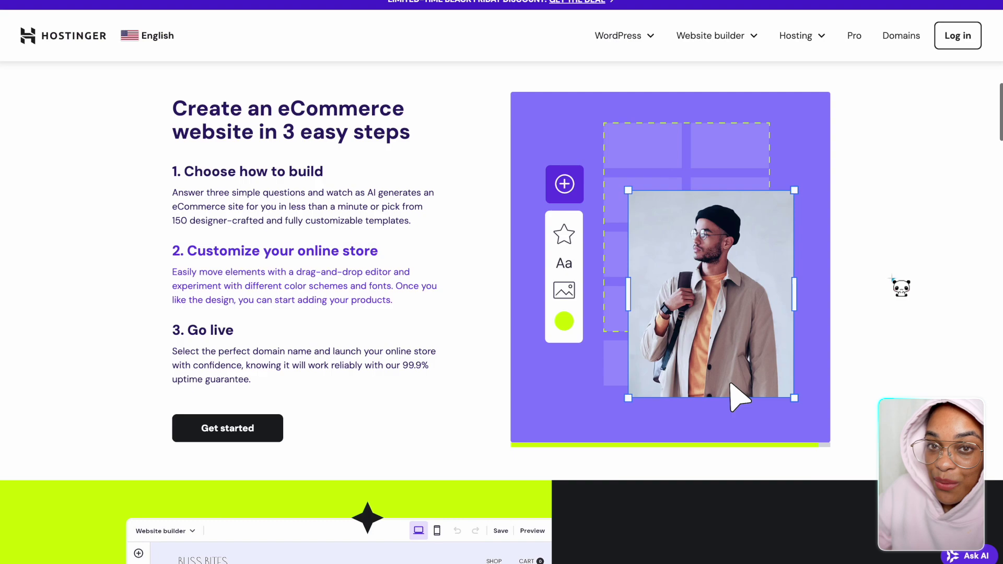
scroll(901, 288, down, 12)
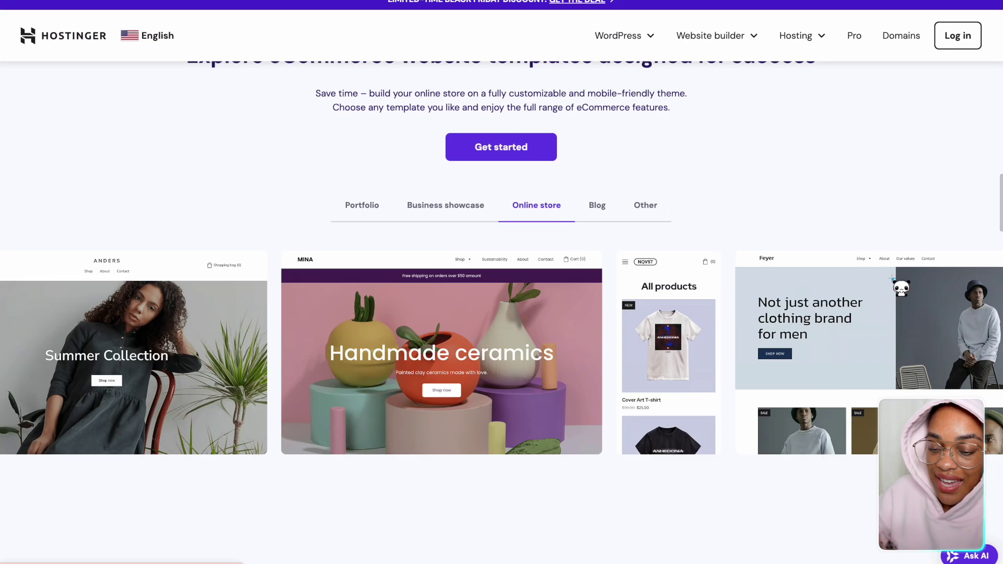
click(601, 209)
click(462, 210)
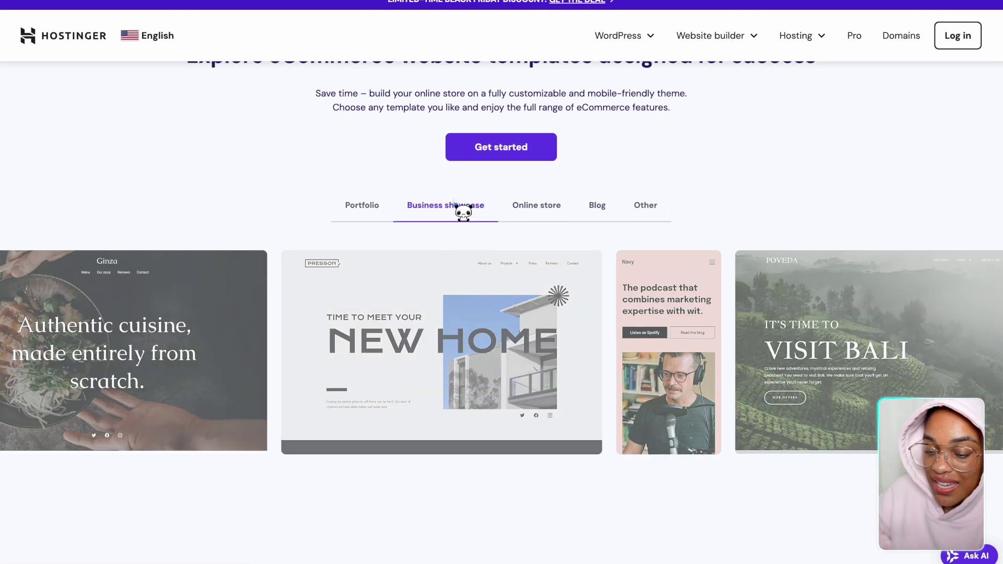
click(366, 212)
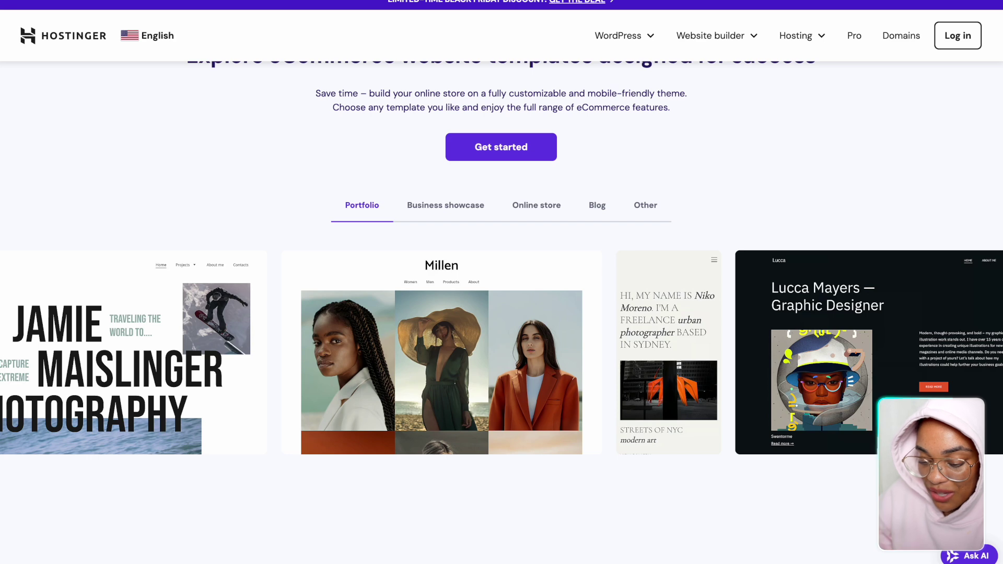
scroll(733, 171, down, 12)
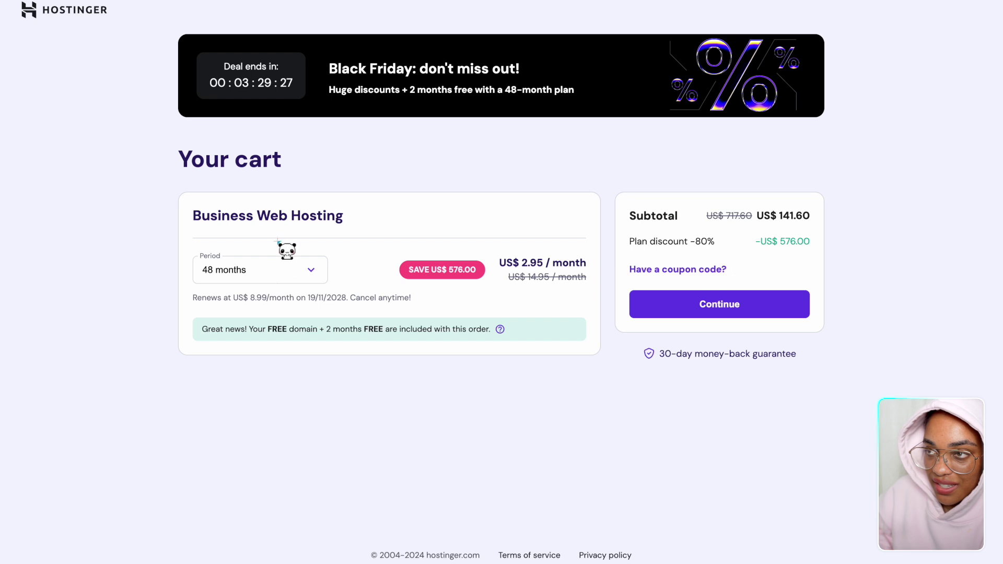
Choose the 48-month billing period for the Business Web Hosting plan in the cart
click(271, 280)
click(285, 362)
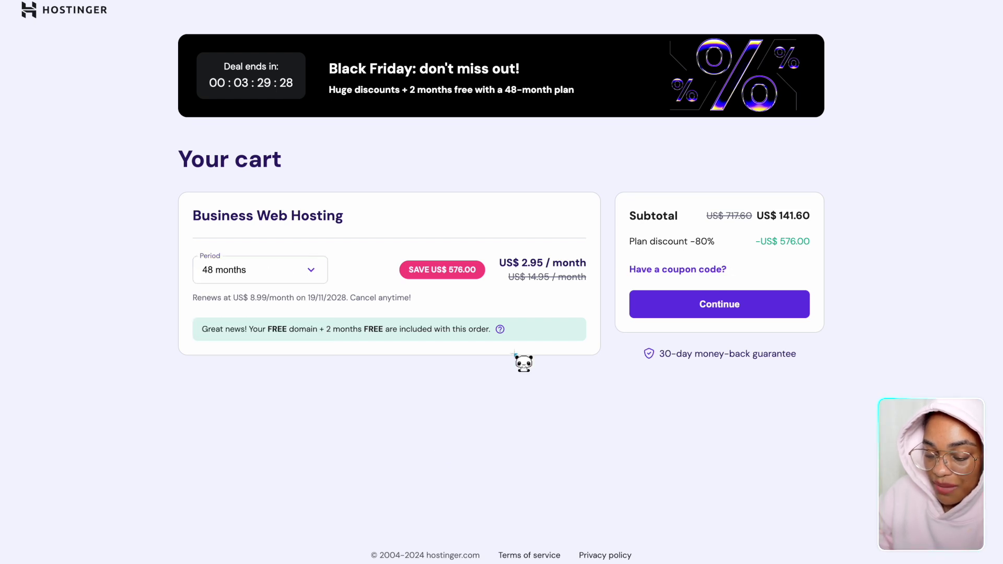
click(278, 272)
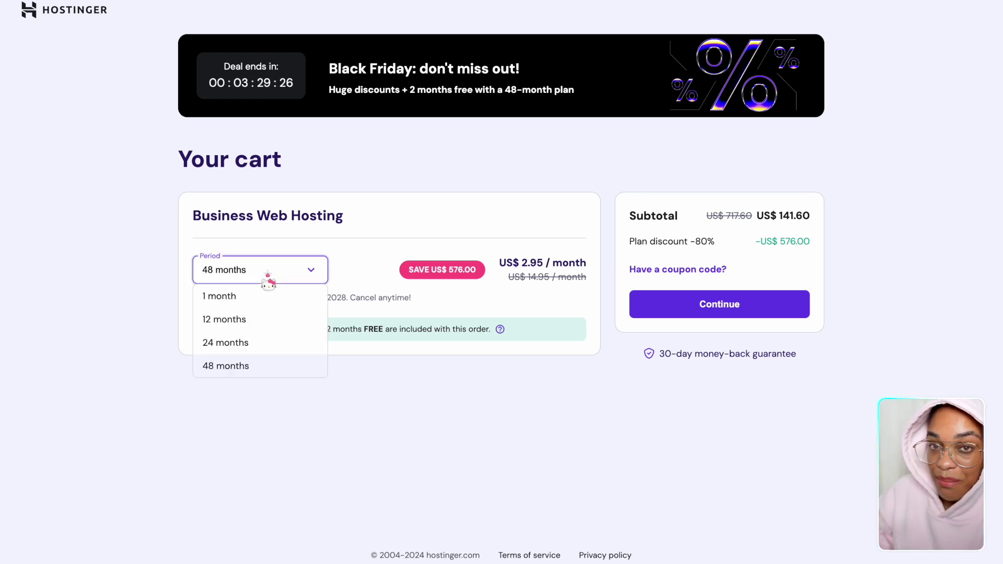
Apply the coupon code ENERGI to the order
text(E)
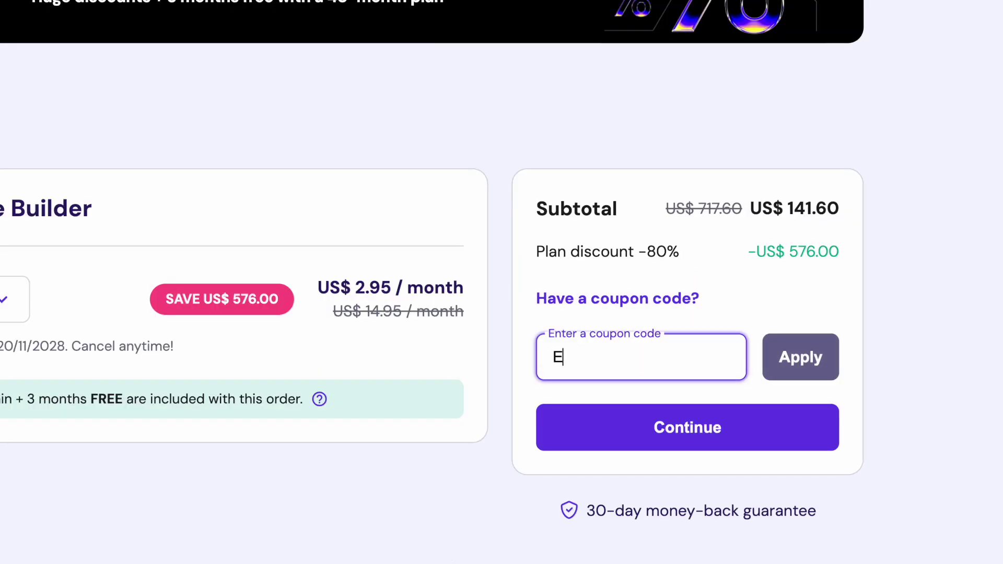
text(NERGI)
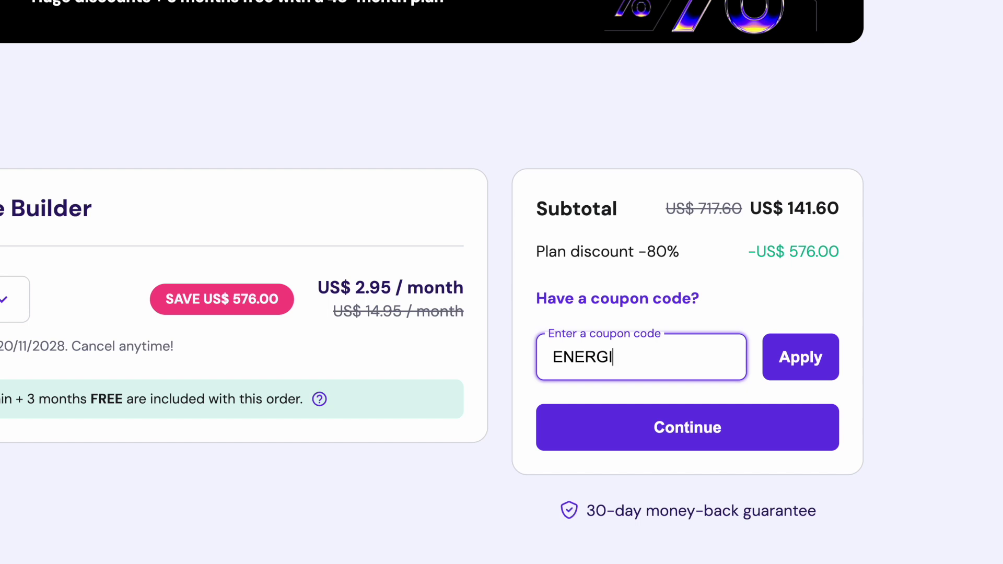
click(800, 357)
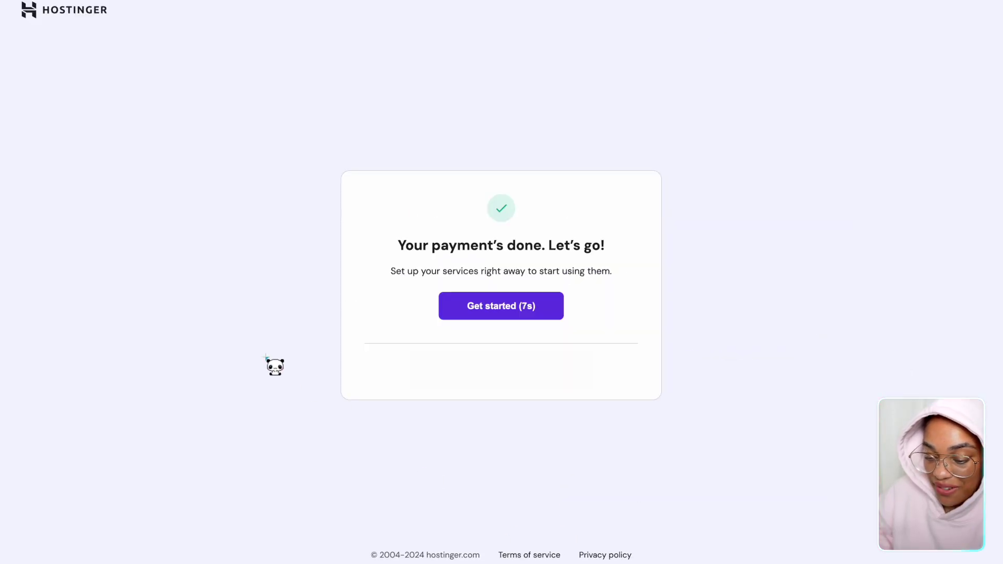
Start the service setup by choosing to create a website with Hostinger Website Builder
click(478, 315)
click(247, 252)
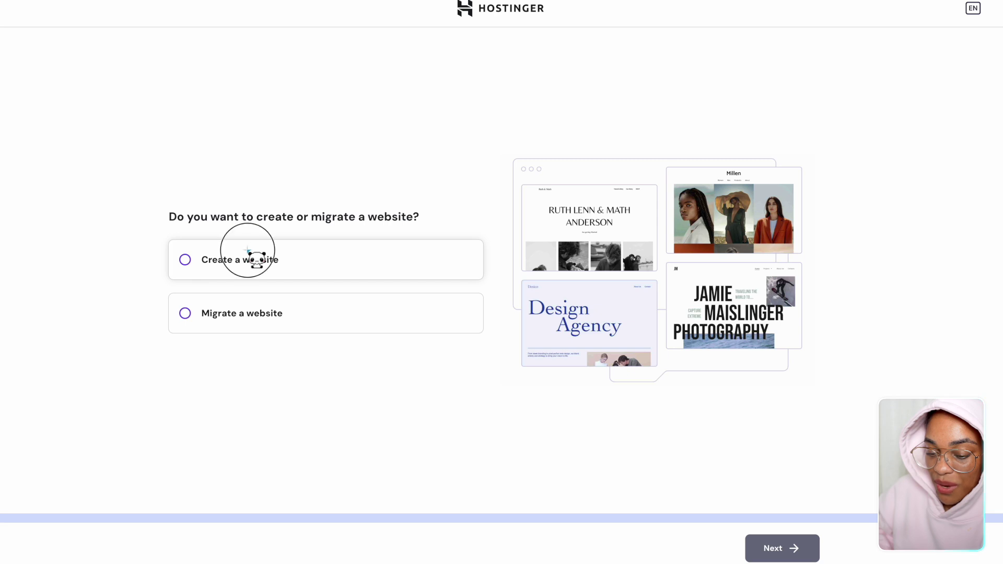
click(777, 550)
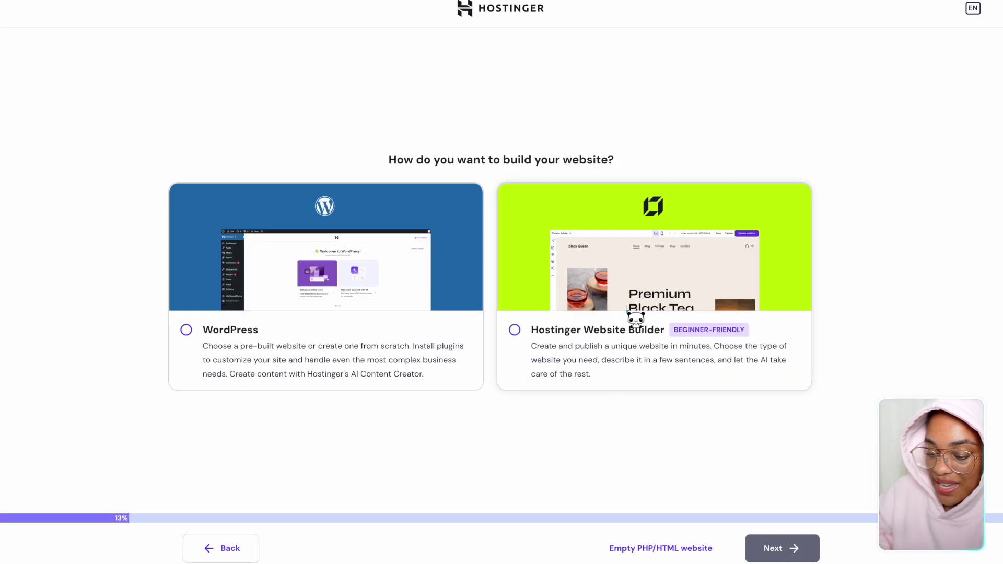
click(643, 303)
click(782, 547)
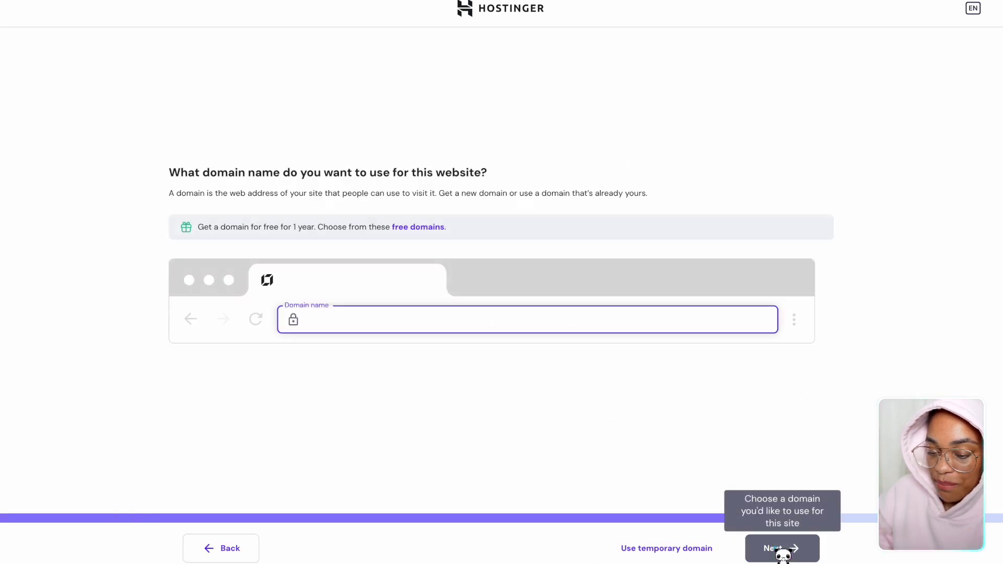
Enter enteryourdomain.store as a sample domain name, but continue the setup with a temporary domain
text(enteryourdomain.store)
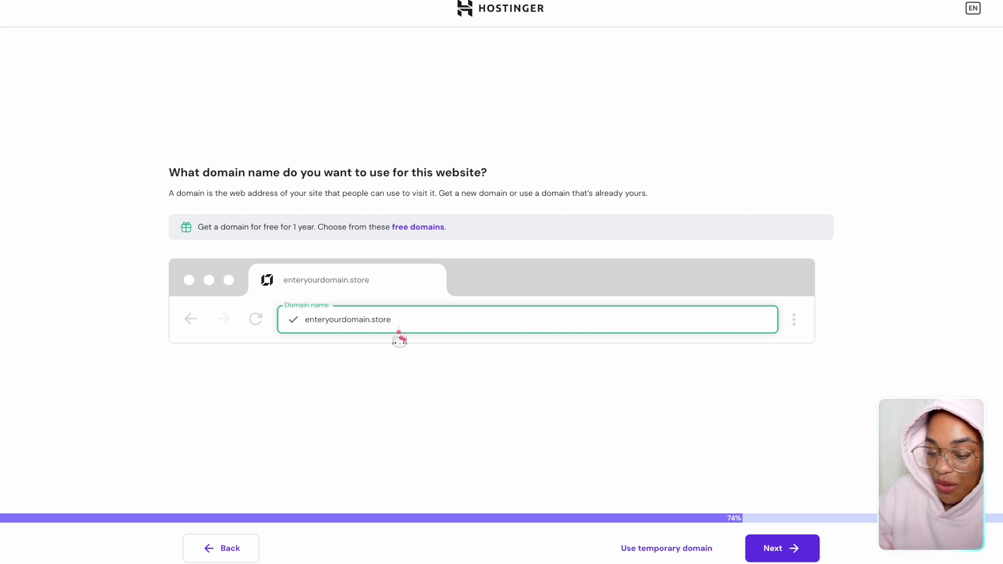
click(633, 547)
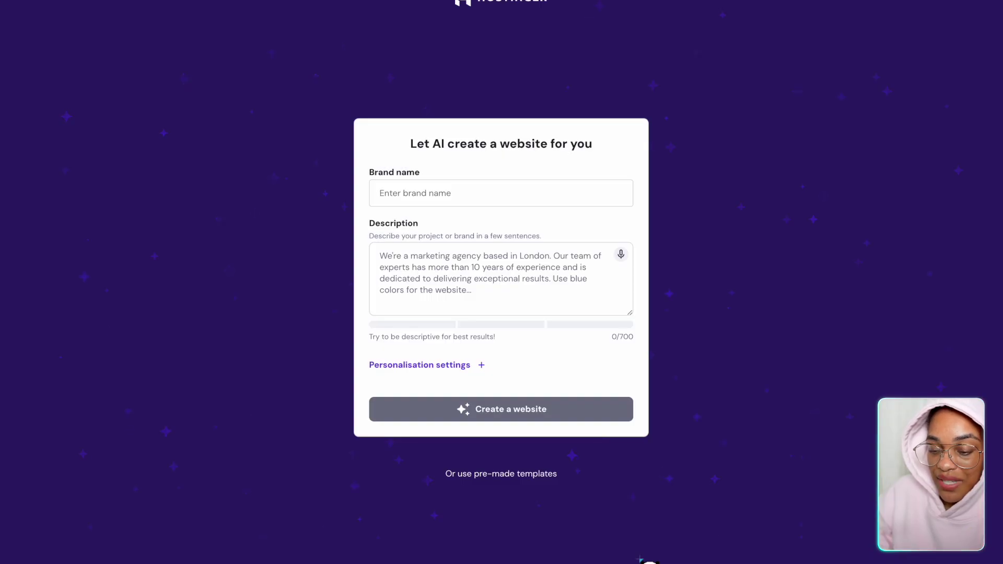
Enter the brand name Beast Mode Study and describe a modern, moody brand selling digital study products to gen z students
click(453, 202)
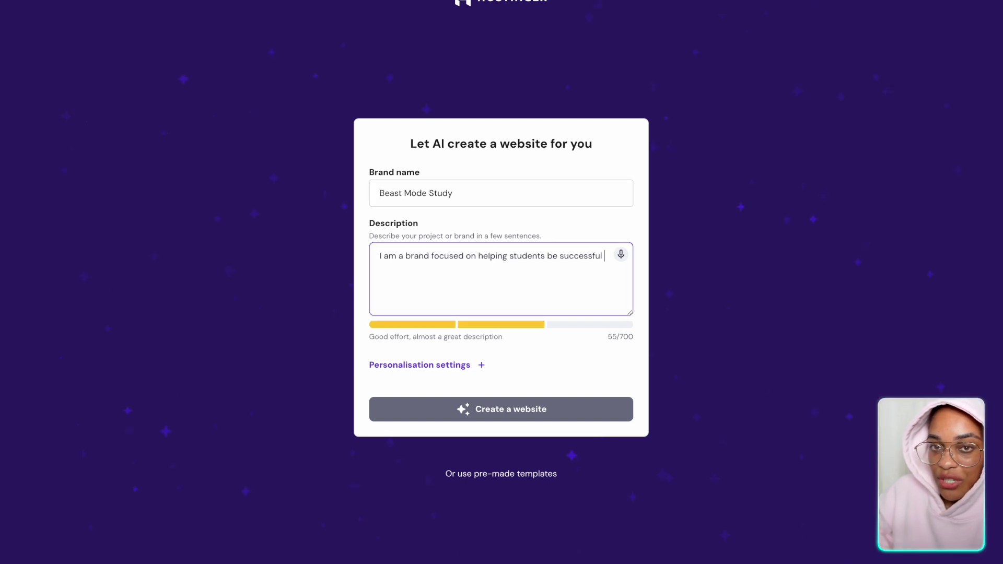
text(in scho)
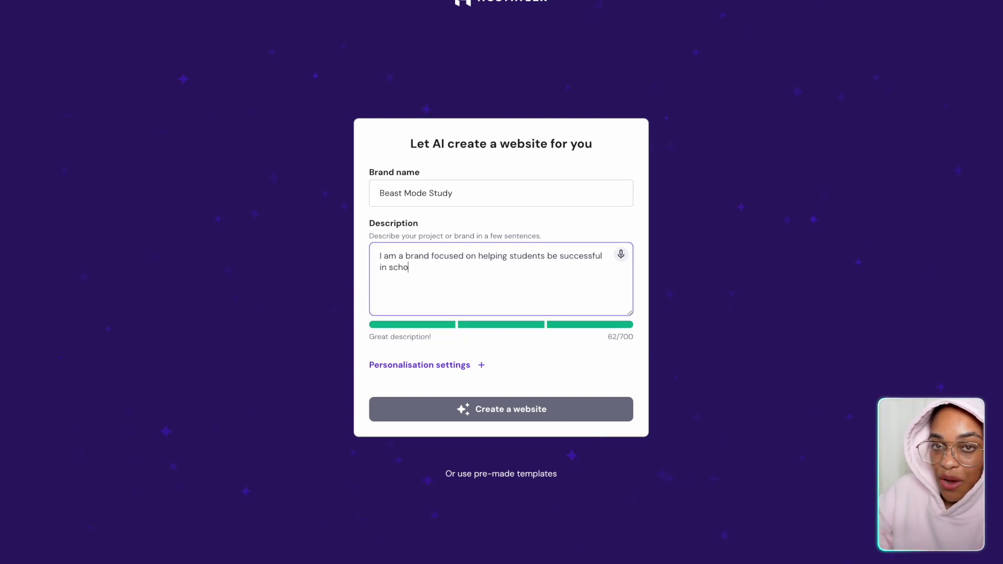
text(ol through studying techniques and templetes. i sell dig)
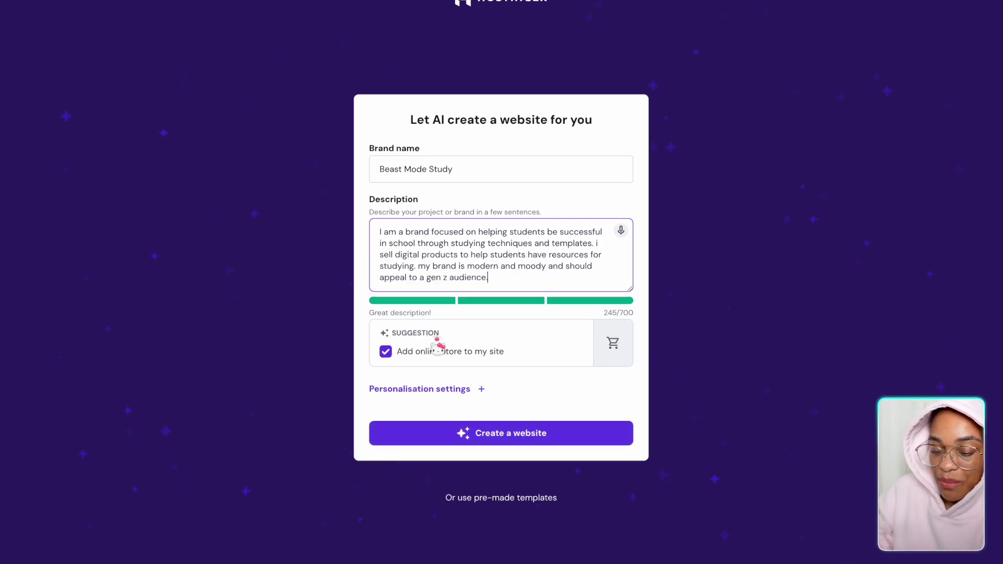
Set a custom palette with a pale yellow-green light color and a dark navy accent, and generate the website
click(443, 388)
click(457, 418)
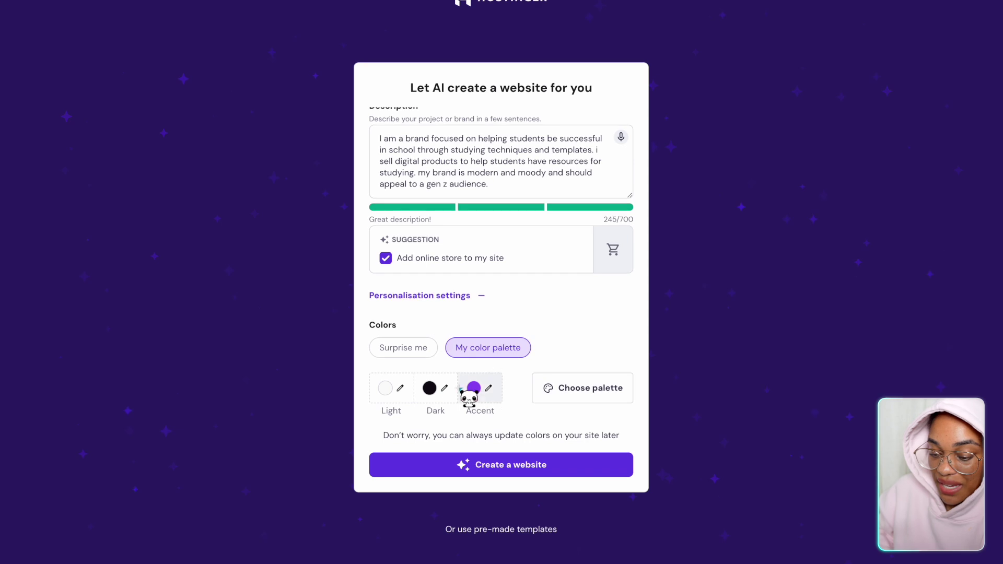
click(479, 388)
drag(489, 280, 484, 280)
click(518, 199)
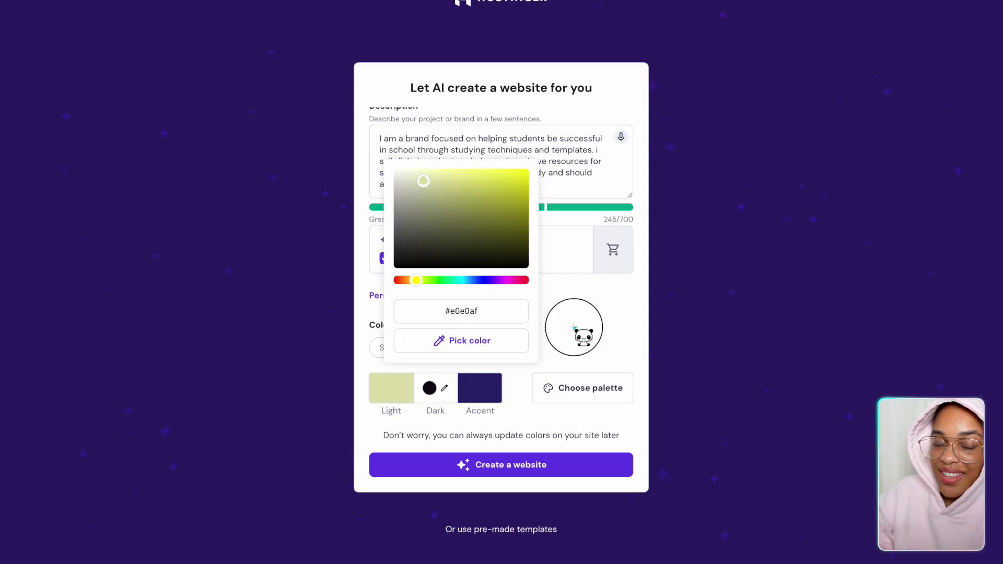
click(531, 482)
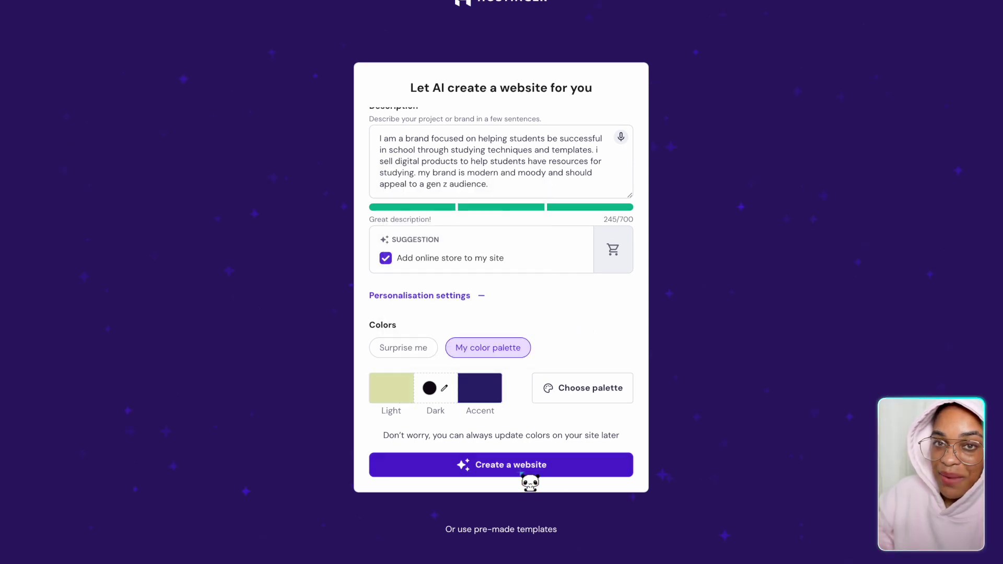
click(517, 465)
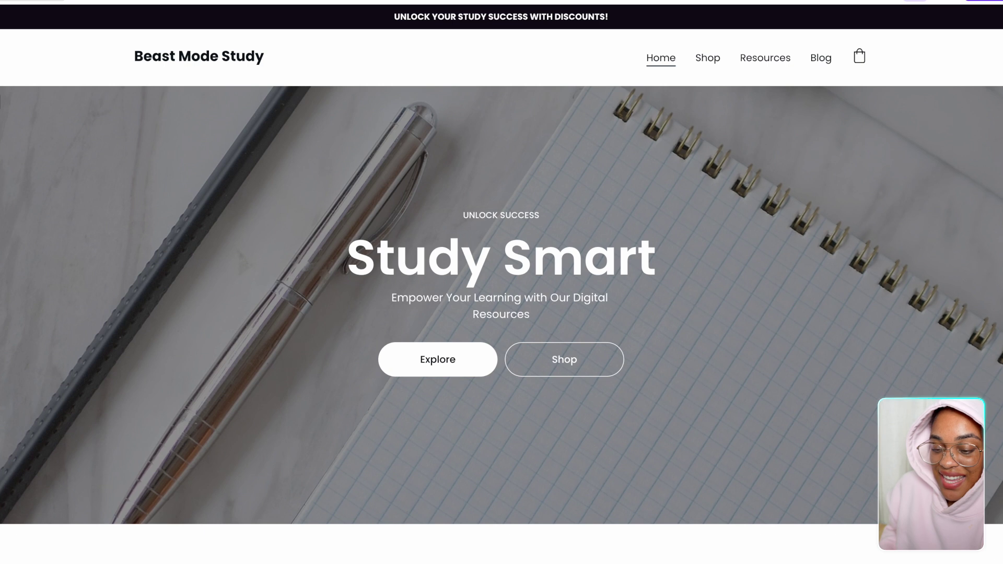
Examine the generated home page from the hero section through product categories, product listings and the testimonial
scroll(681, 357, down, 9)
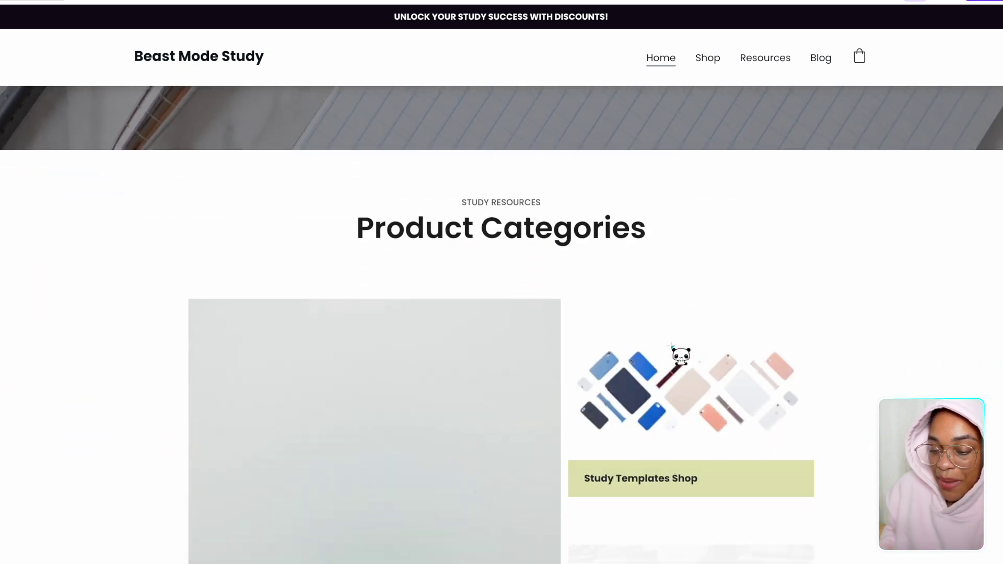
scroll(144, 369, down, 3)
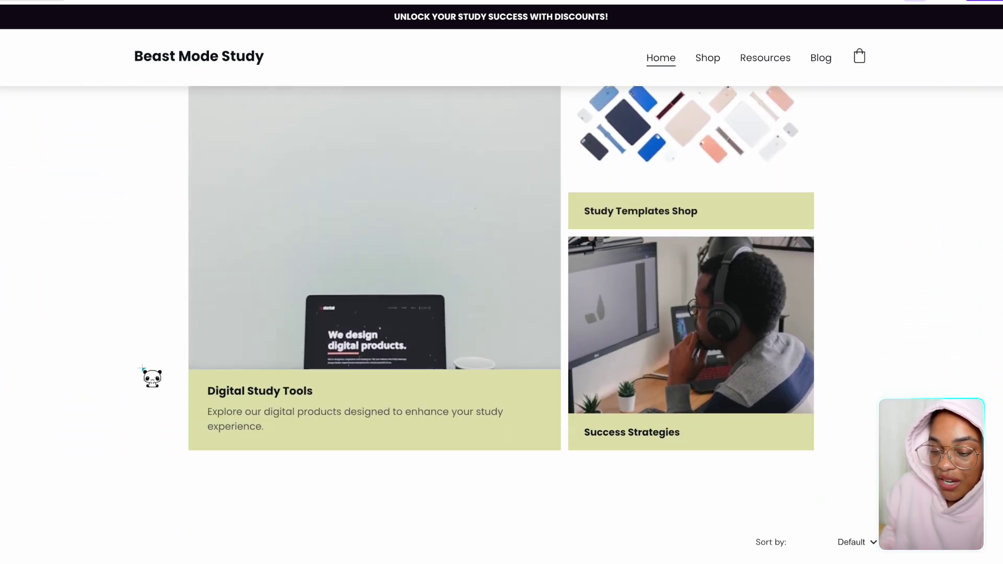
scroll(143, 369, down, 3)
scroll(104, 382, down, 5)
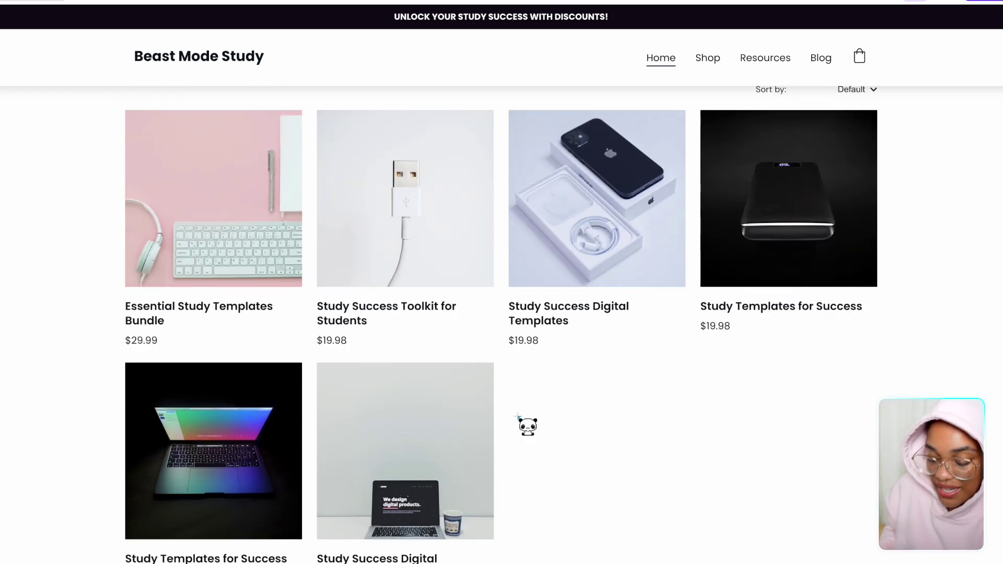
scroll(104, 422, down, 6)
scroll(93, 423, down, 5)
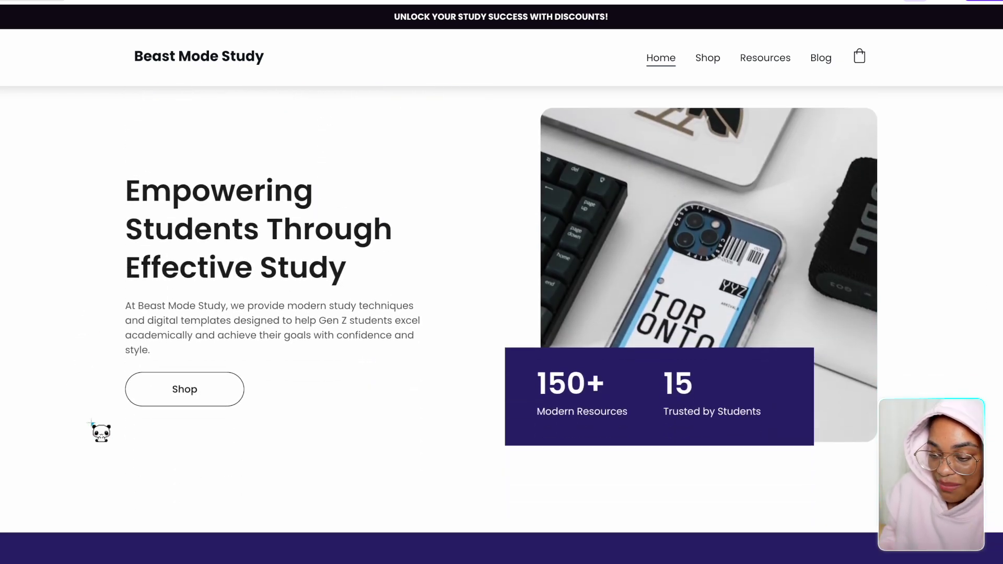
scroll(220, 472, down, 10)
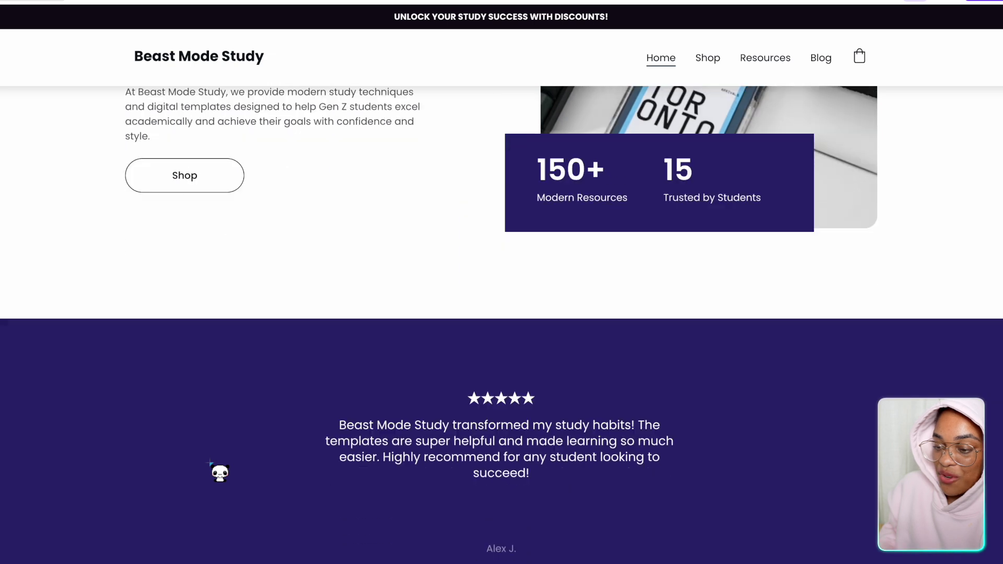
key(Home)
Review the generated site's Shop, Resources and Blog pages in the preview
click(707, 58)
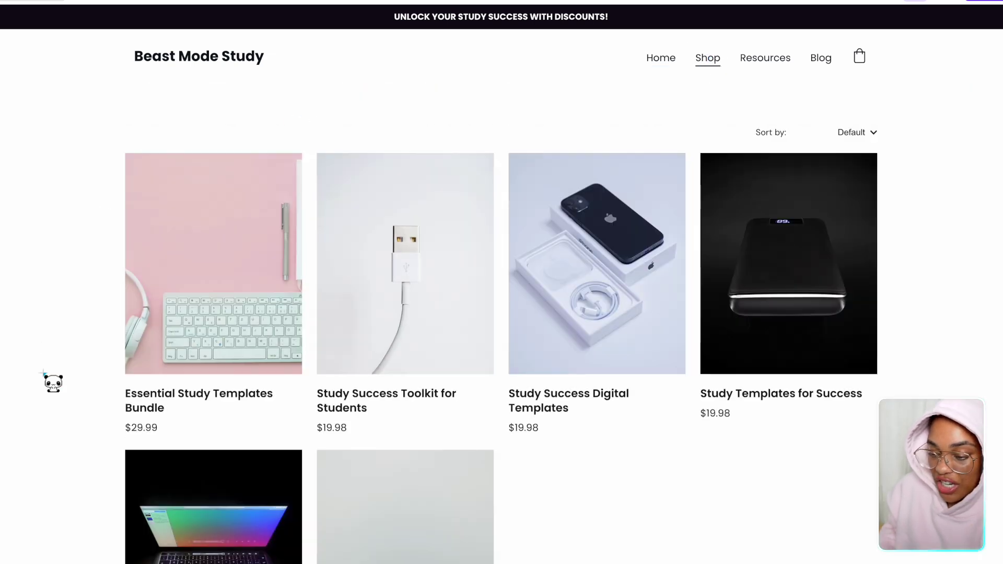
scroll(52, 383, down, 7)
click(765, 58)
scroll(123, 381, down, 10)
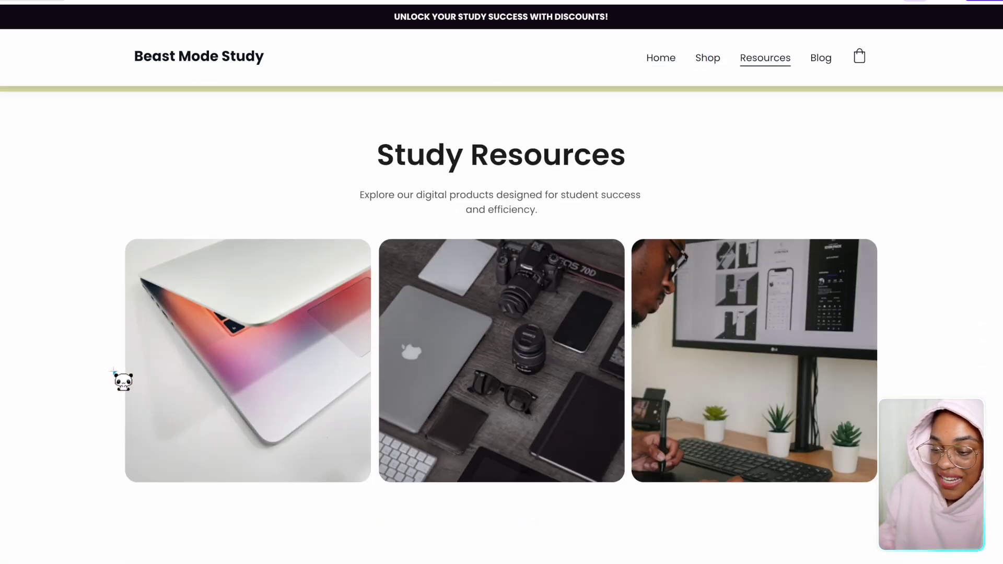
click(820, 59)
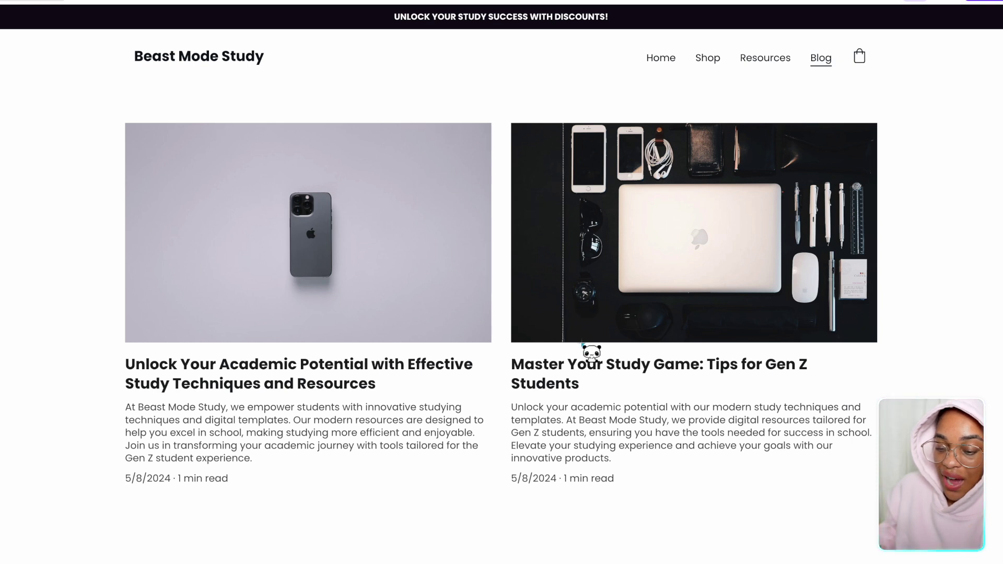
scroll(583, 347, down, 5)
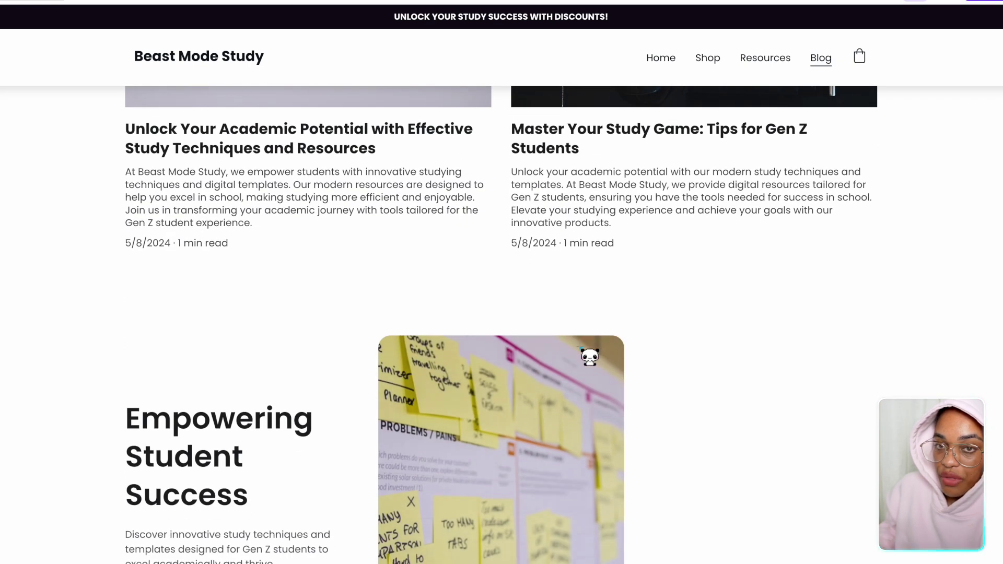
scroll(588, 356, down, 5)
scroll(587, 355, up, 8)
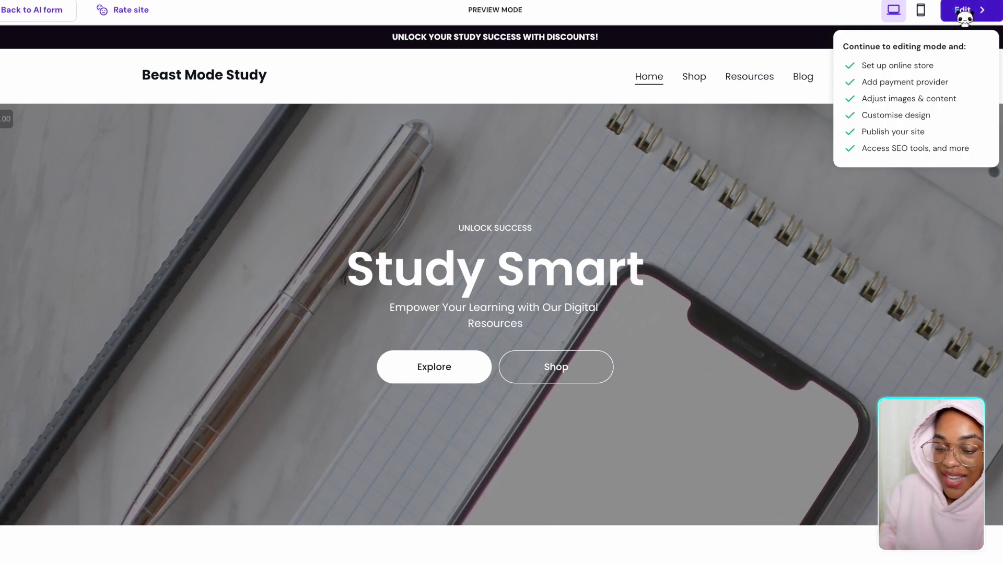
Switch the generated site to editing mode and look through its page list and the elements that can be added
click(964, 11)
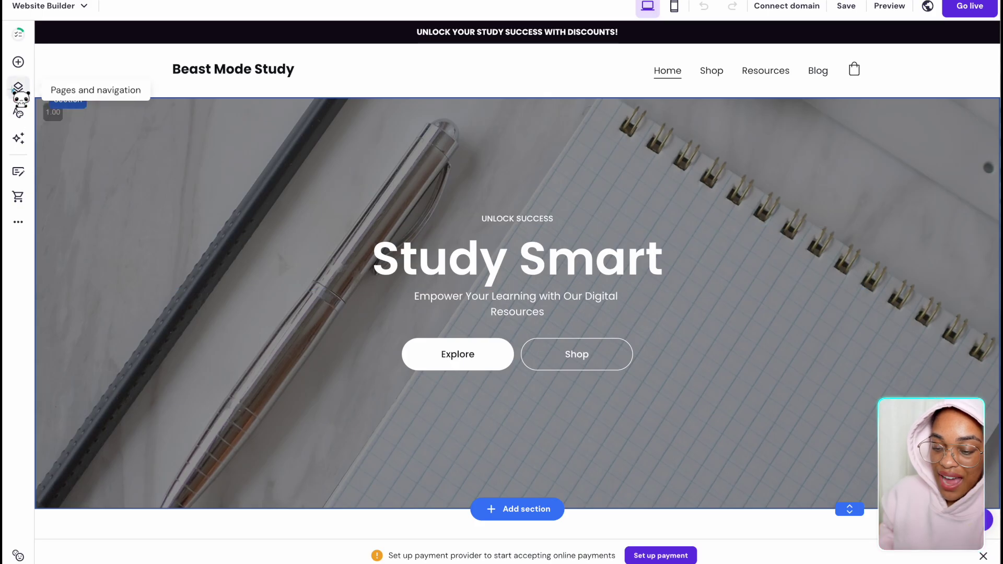
click(18, 87)
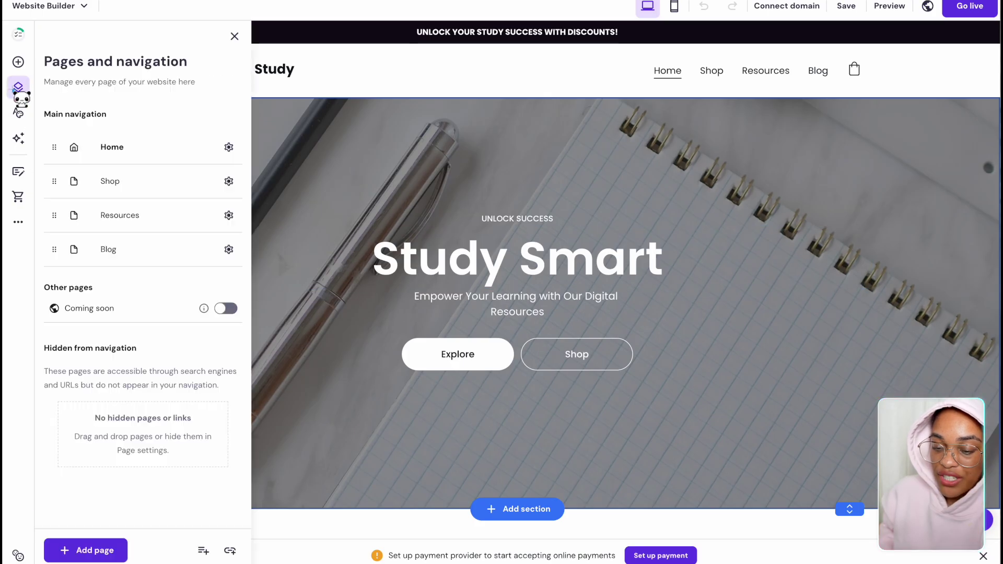
click(18, 62)
scroll(364, 196, down, 6)
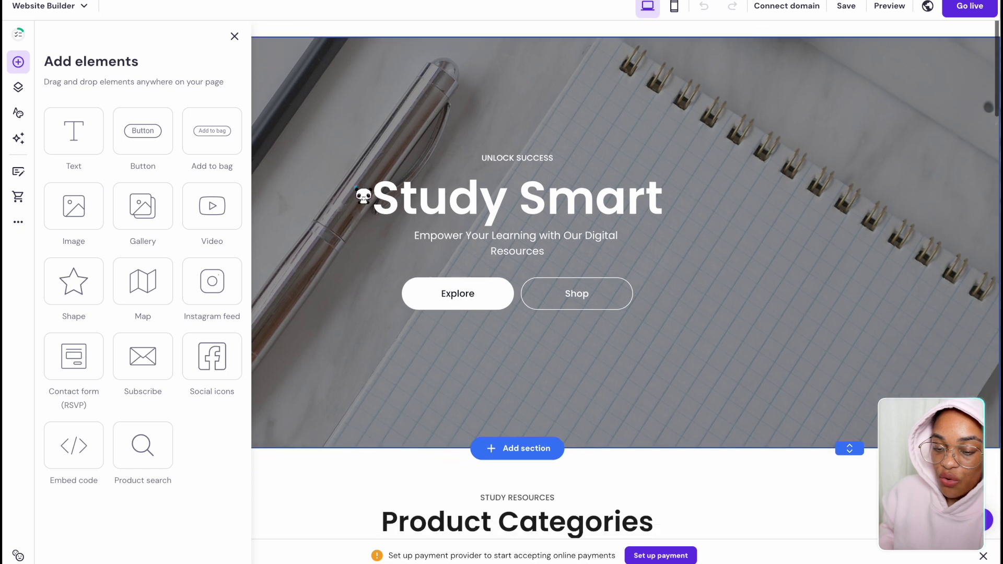
scroll(364, 196, up, 5)
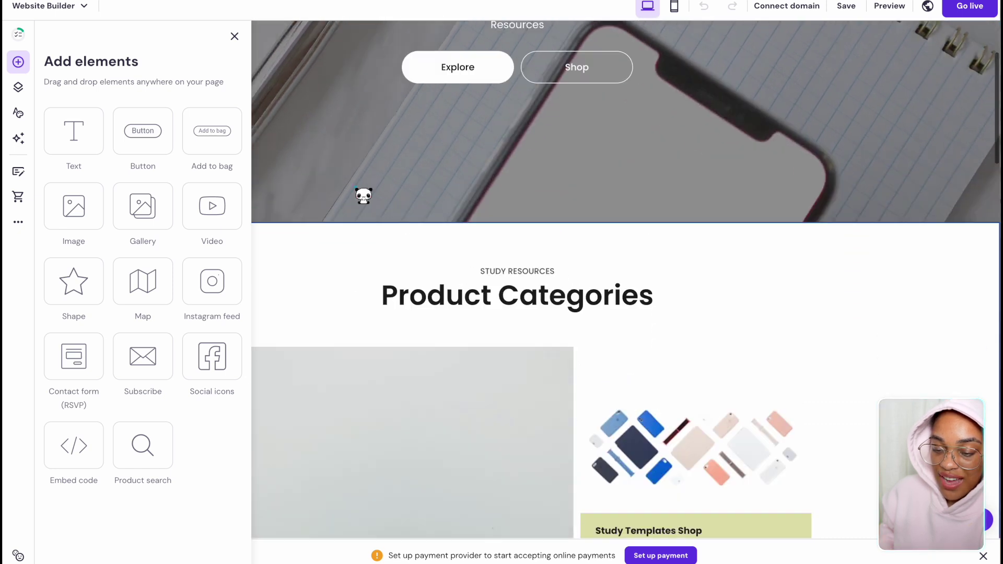
scroll(364, 196, down, 5)
scroll(364, 196, up, 1)
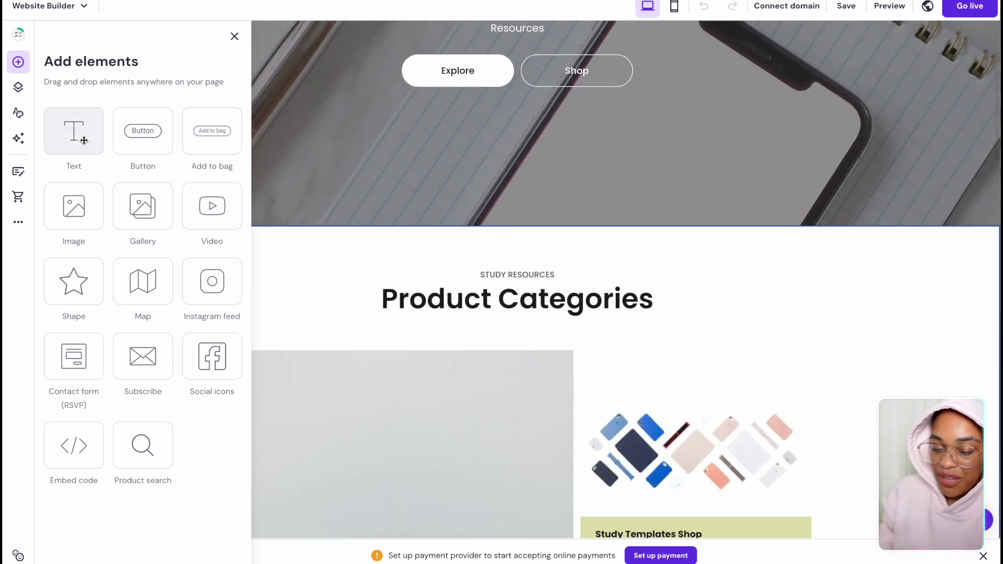
Add a text element to the home page's hero section and move it above the Study Smart heading's right end
drag(77, 138, 410, 136)
scroll(413, 125, up, 5)
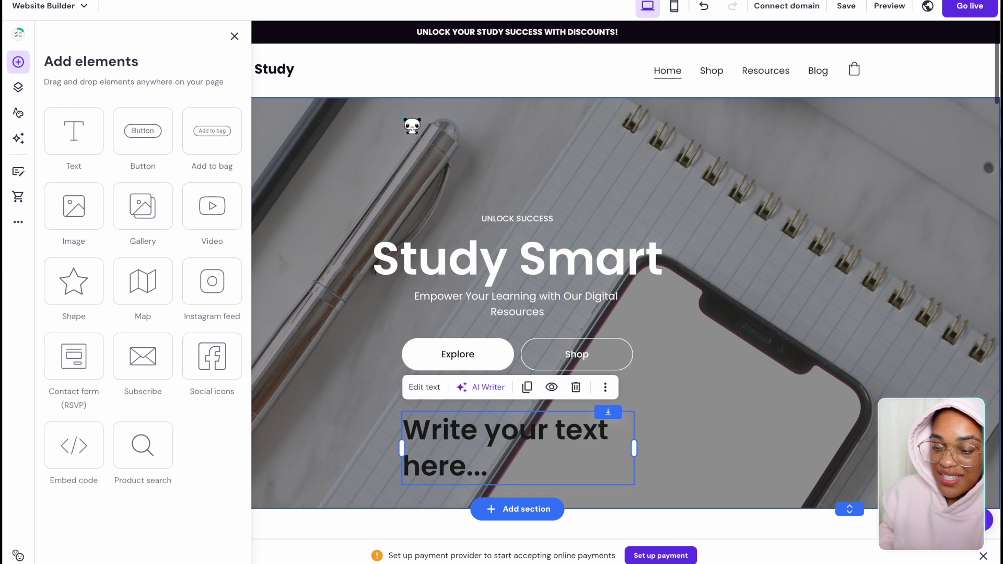
drag(430, 429, 655, 169)
Open the first blog post, about unlocking academic potential, in the editor and view its content down to the footer
click(818, 73)
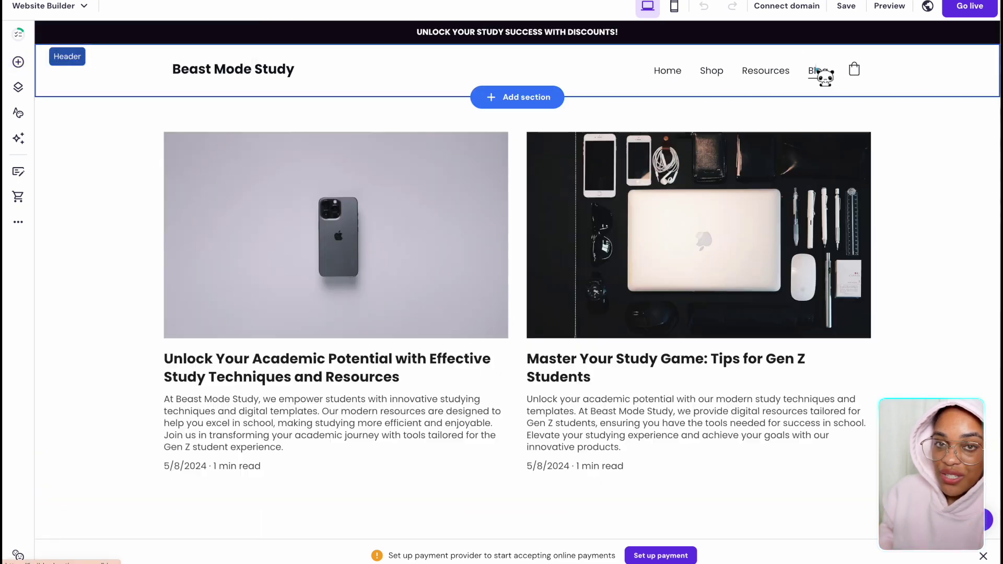
click(335, 295)
scroll(334, 313, down, 5)
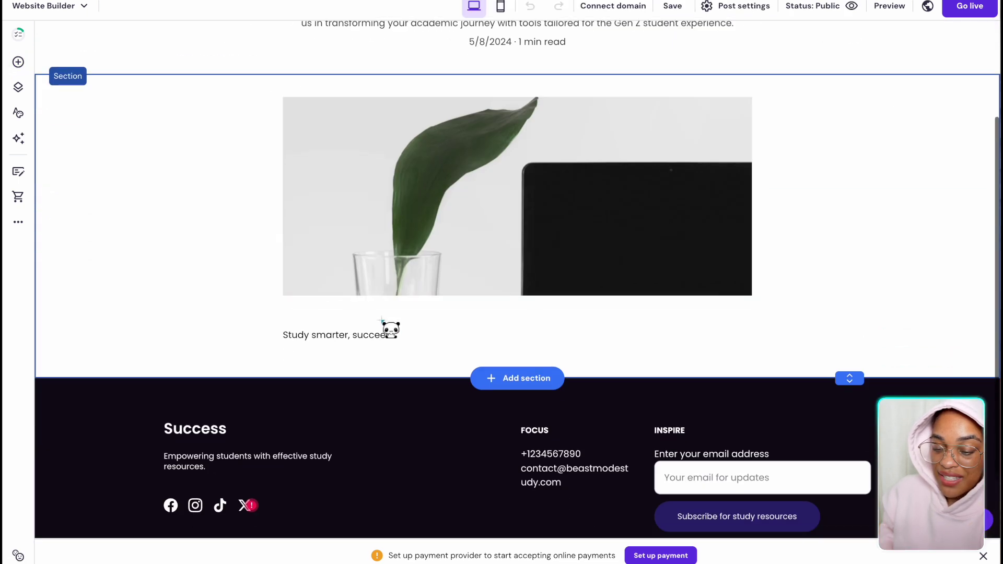
Generate a short descriptive paragraph about the Pomodoro Technique with AI Writer in the blog post's "Study smarter, succeed" text element and read through it
click(390, 329)
click(360, 185)
click(289, 373)
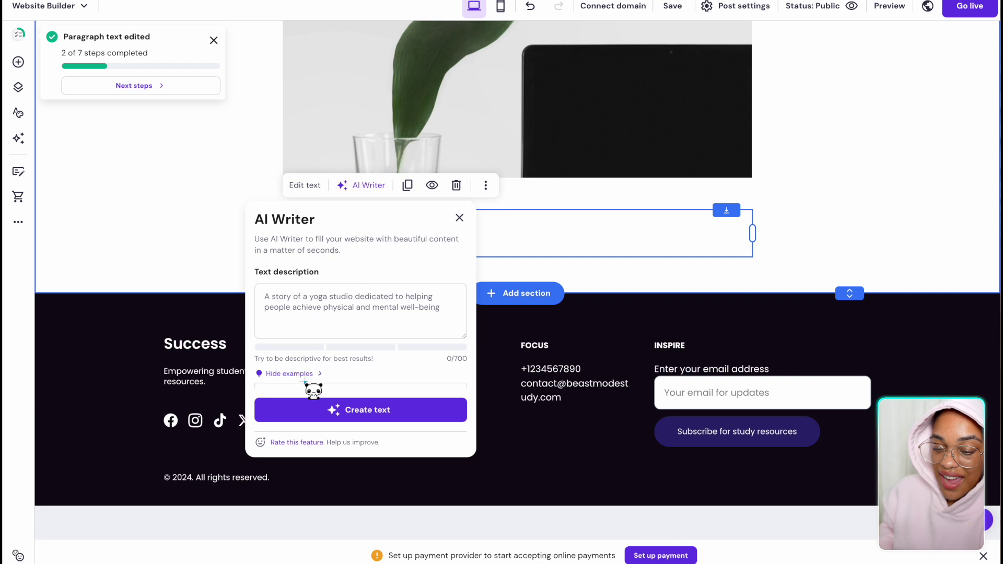
click(302, 298)
text(write a short description paragraph abo)
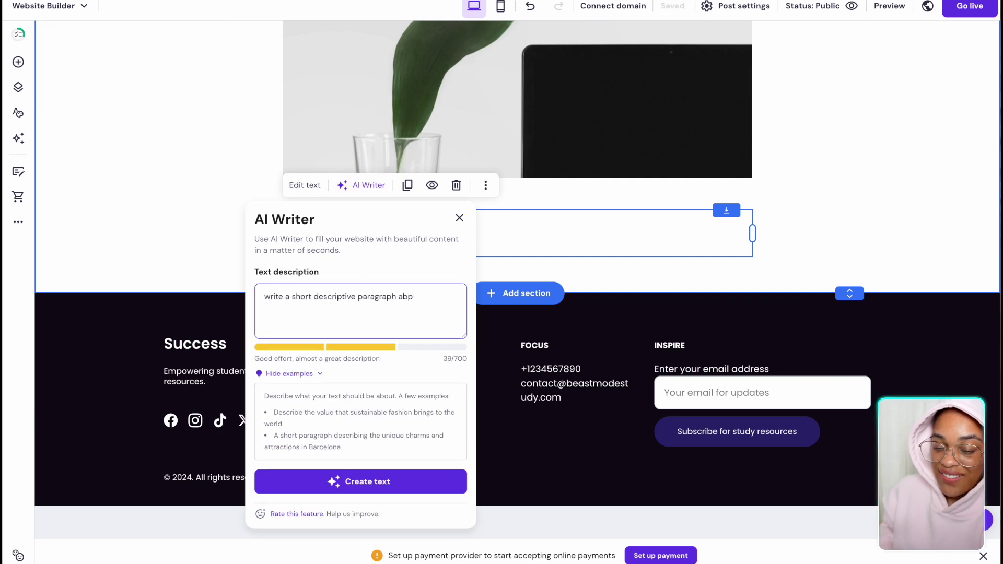
click(322, 477)
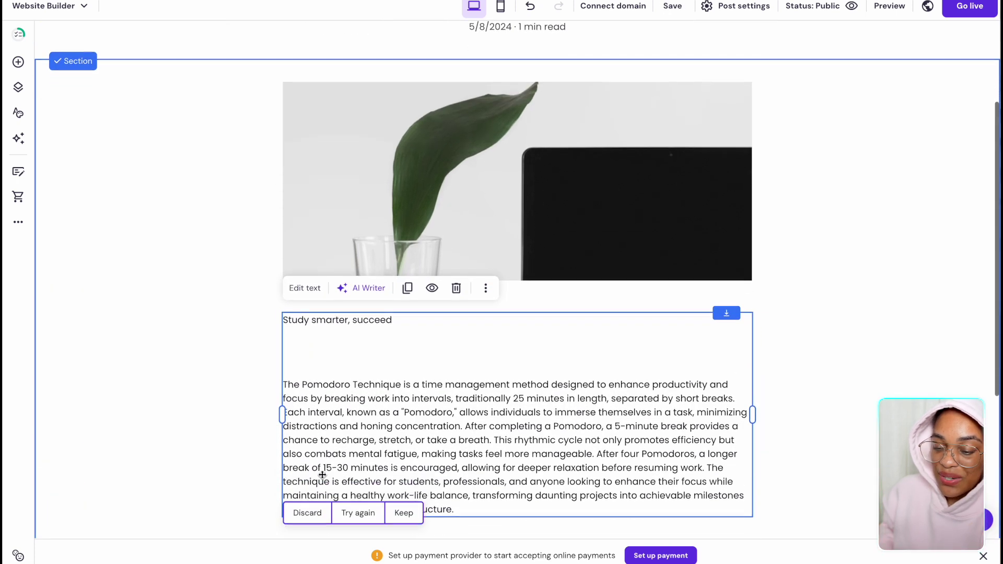
scroll(324, 473, down, 2)
scroll(326, 476, up, 4)
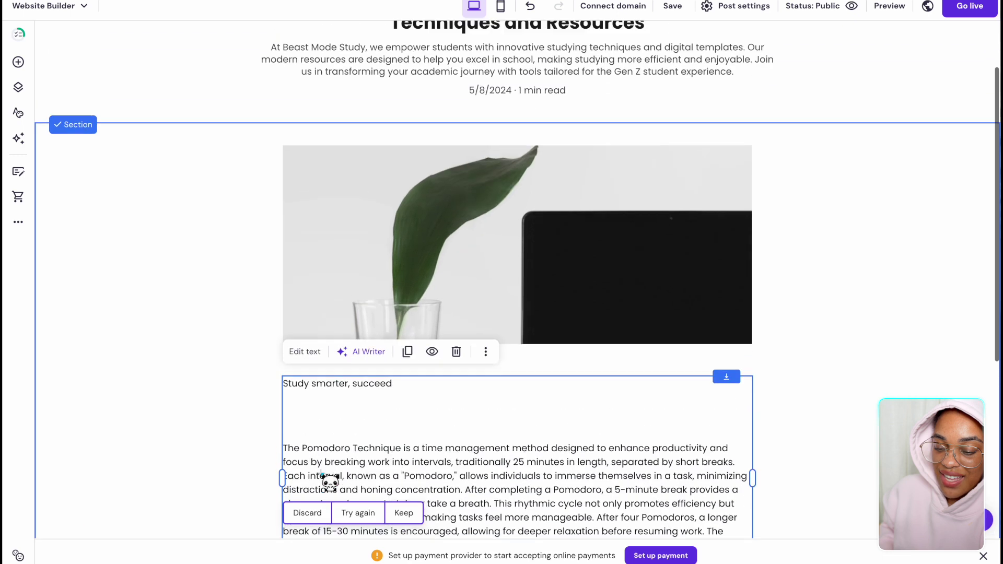
scroll(322, 475, down, 4)
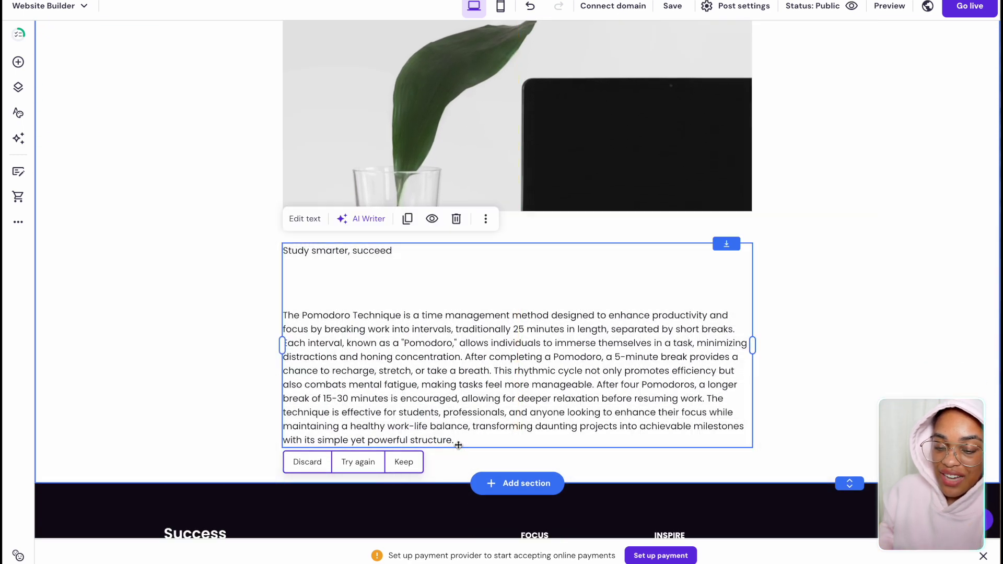
scroll(336, 359, up, 5)
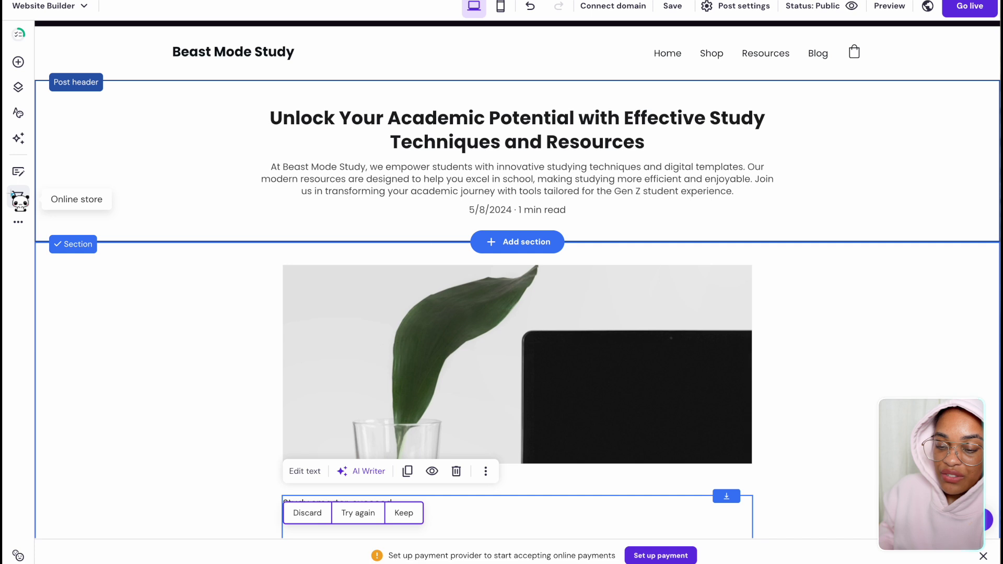
Start adding a product of the digital type in the online store and look over its details form
click(19, 199)
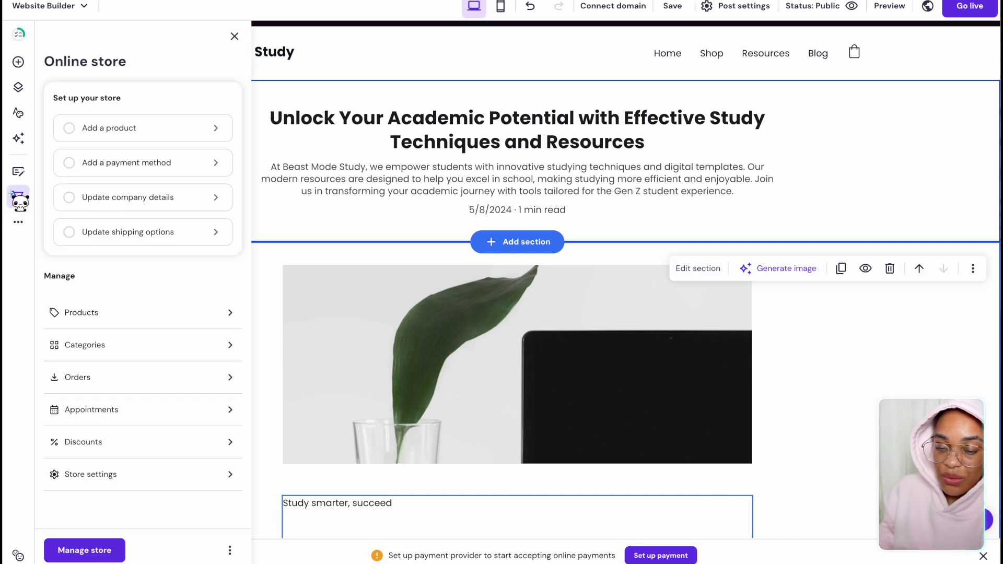
click(107, 137)
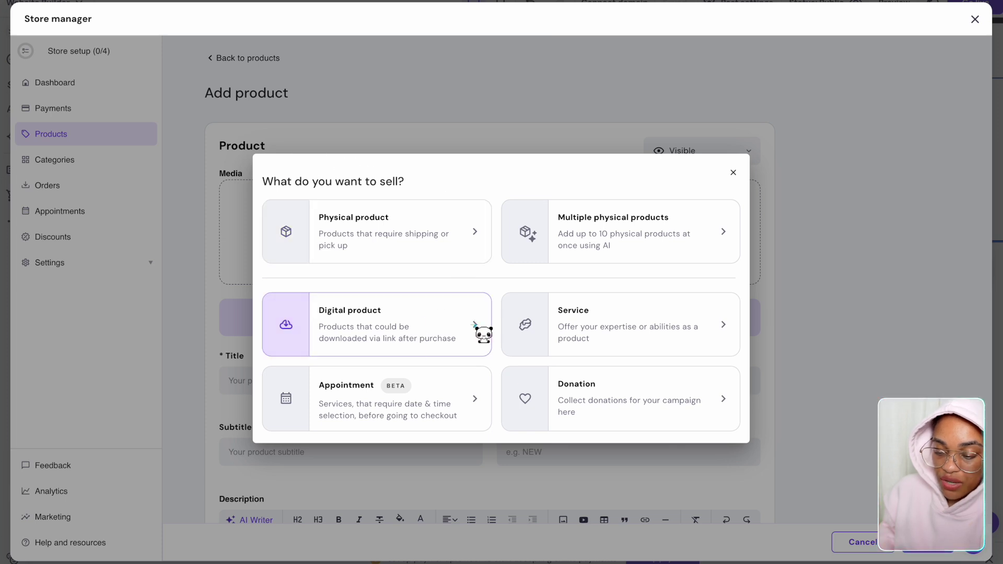
click(440, 328)
scroll(432, 324, down, 3)
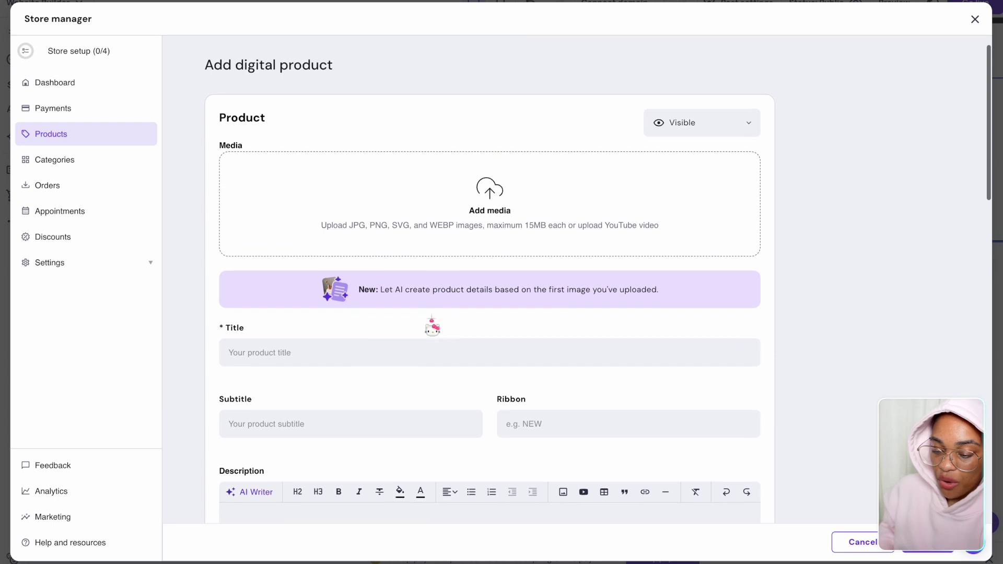
scroll(432, 323, up, 2)
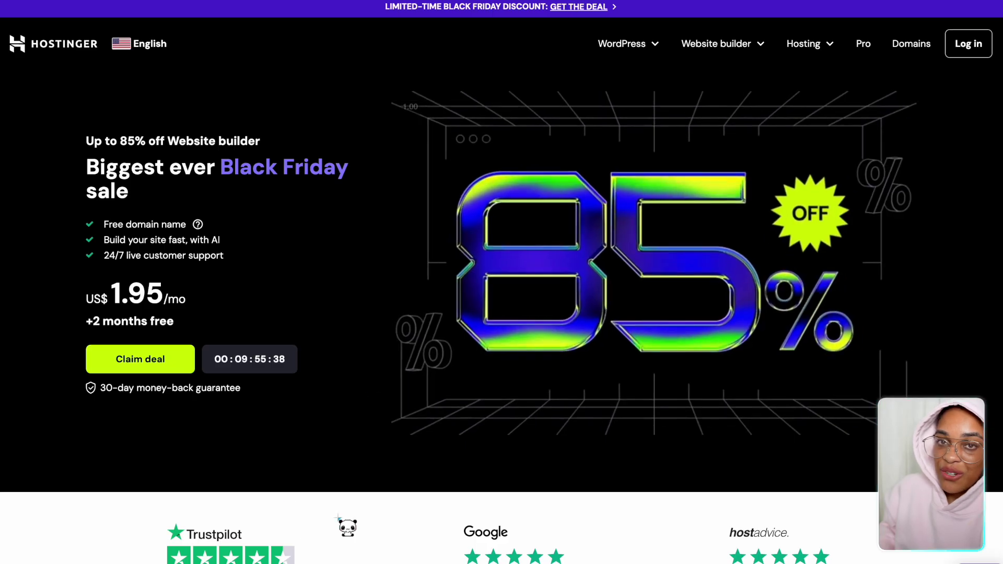
Go through Hostinger's Website Builder plans and apply the coupon code ENERGI to the US$ 2.95 per month plan in the cart
scroll(348, 528, down, 10)
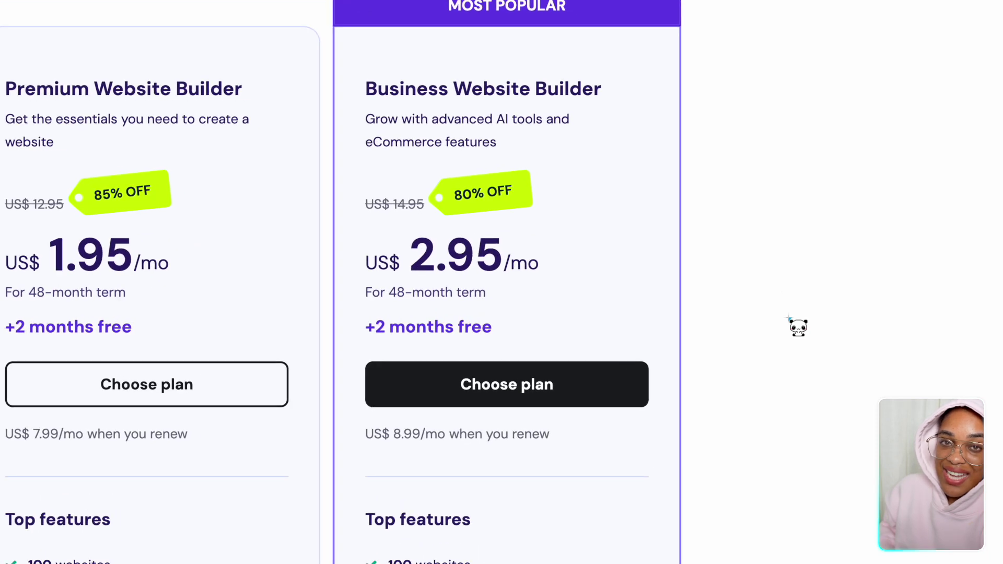
scroll(791, 321, down, 1)
scroll(799, 327, down, 1)
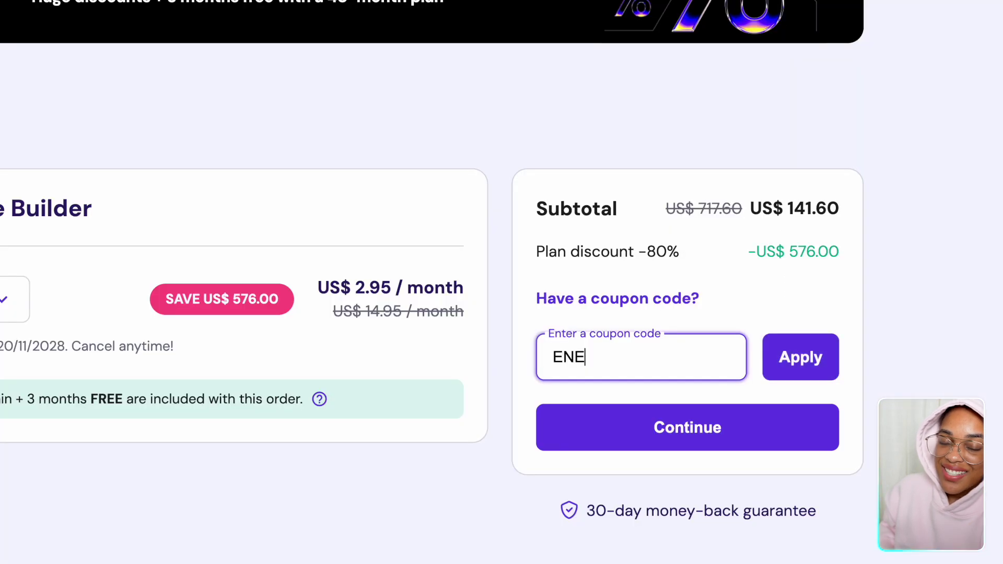
text(RGI)
key(Return)
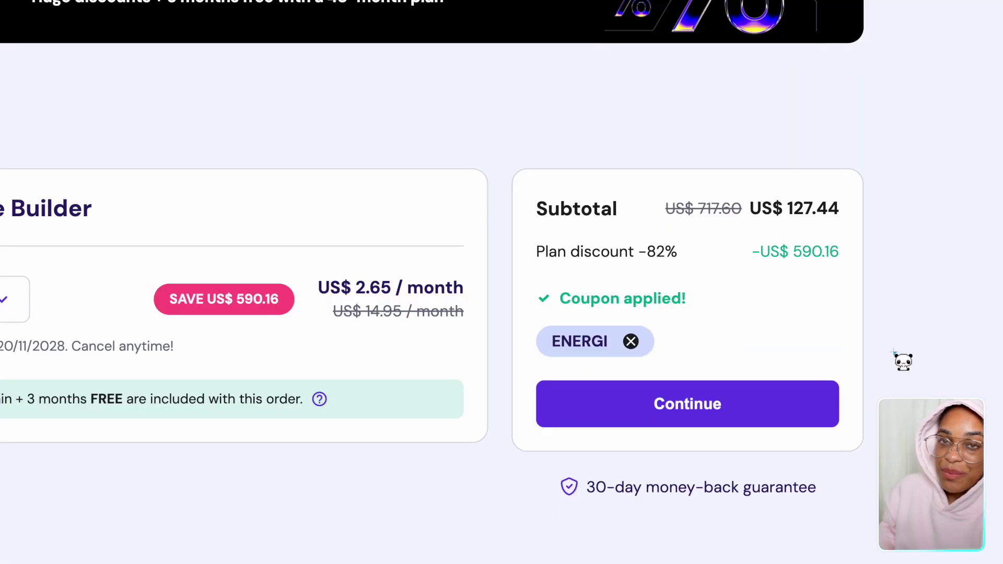
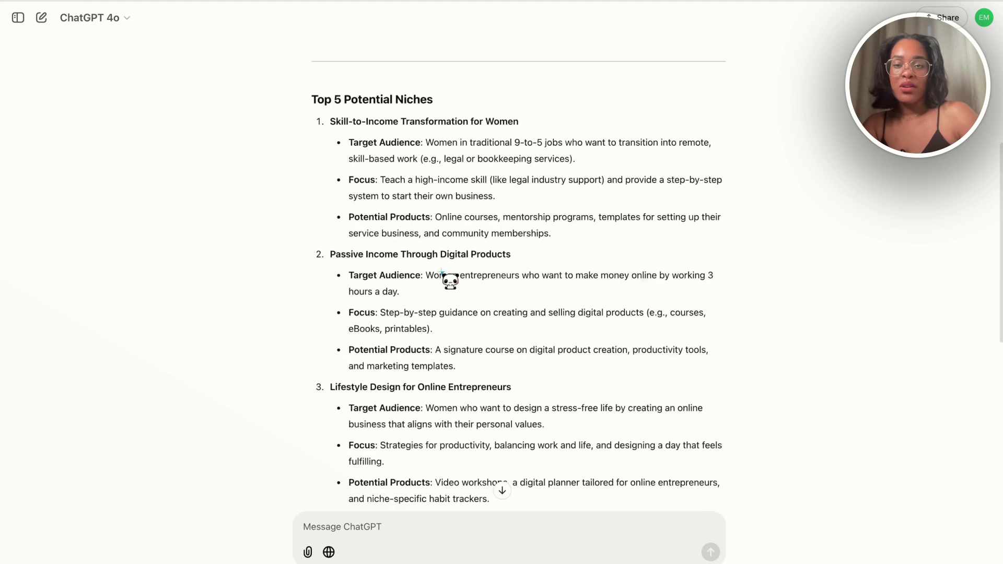
Look over ChatGPT's suggested niches and begin a new message with "your situation, your preferences,"
scroll(502, 271, up, 10)
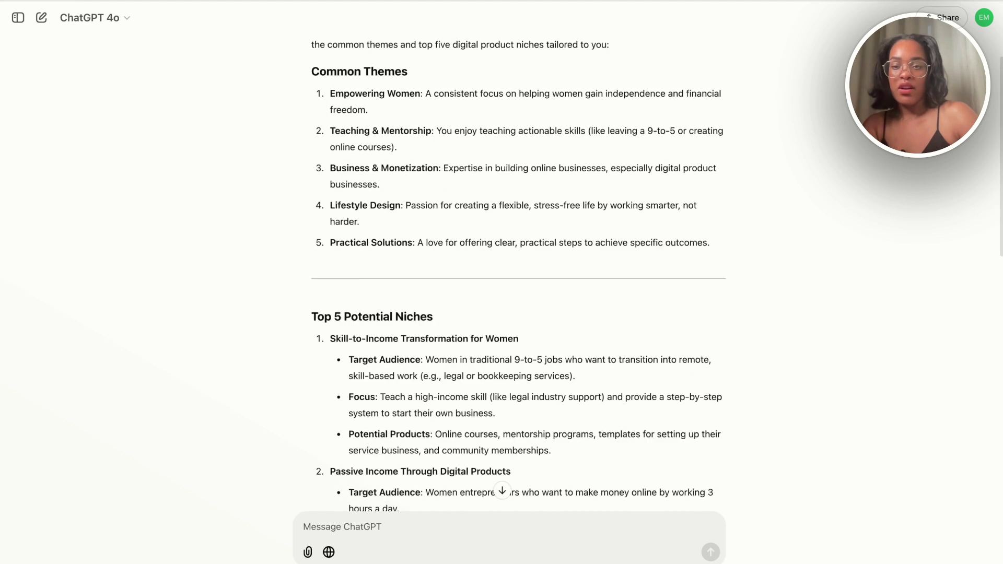
scroll(502, 314, down, 15)
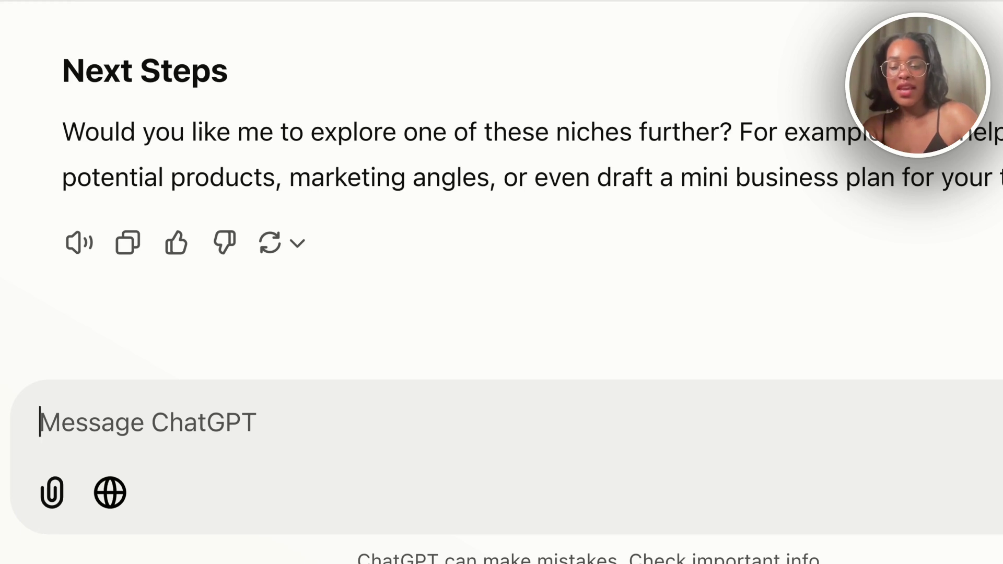
text(your)
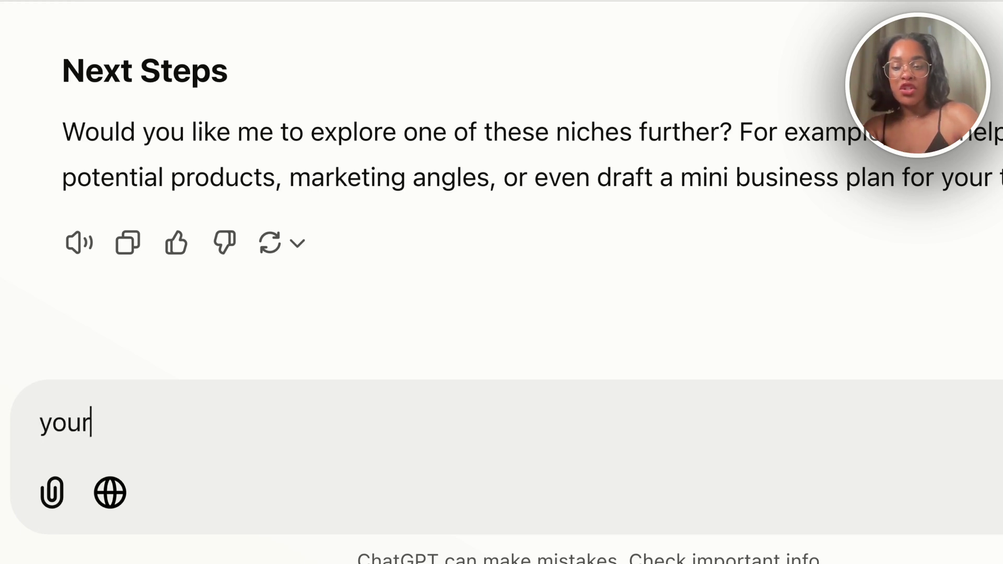
text( situatuion)
key(shift+Return)
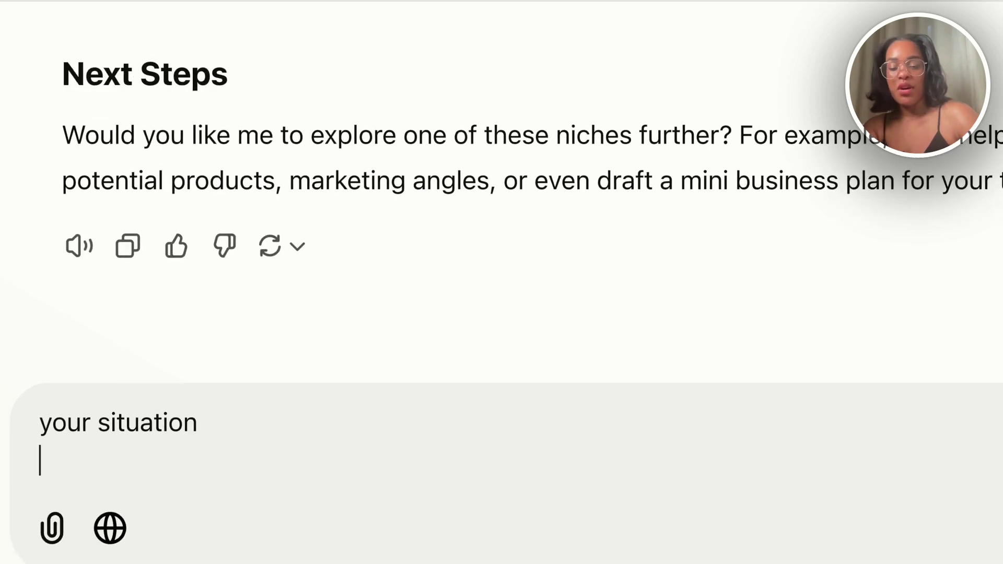
key(BackSpace)
text(,)
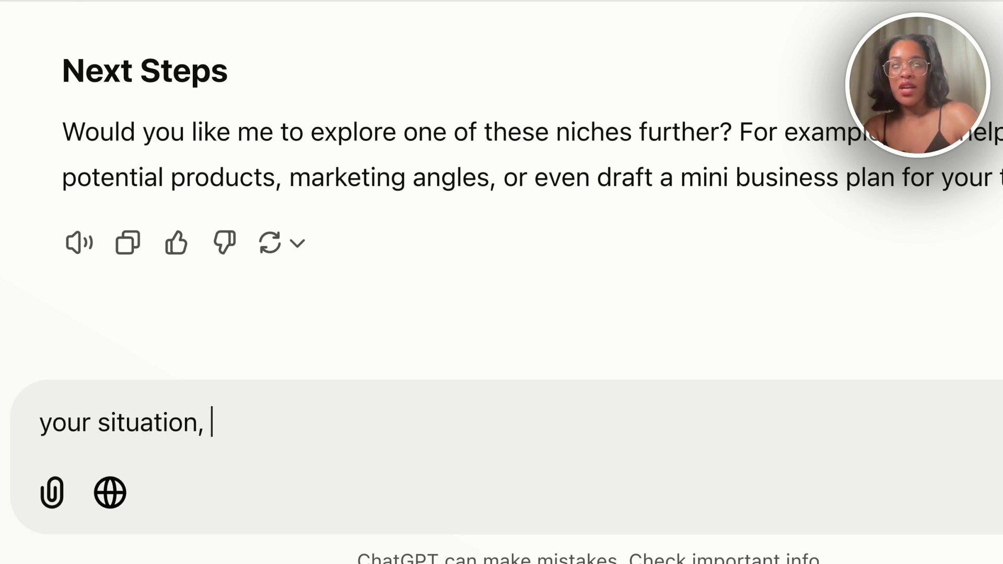
text( you rpr)
key(BackSpace)
key(BackSpace)
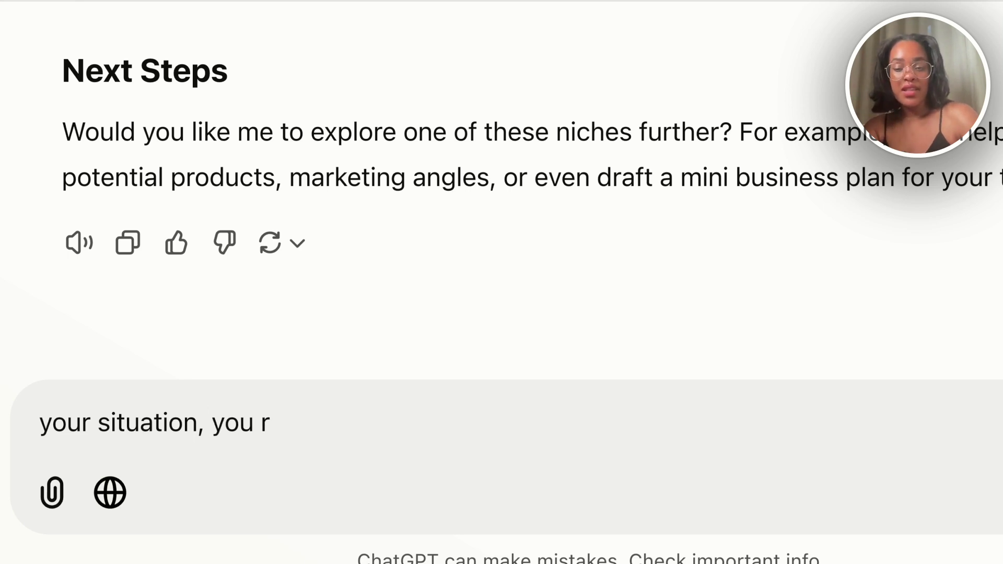
text(r preferences,)
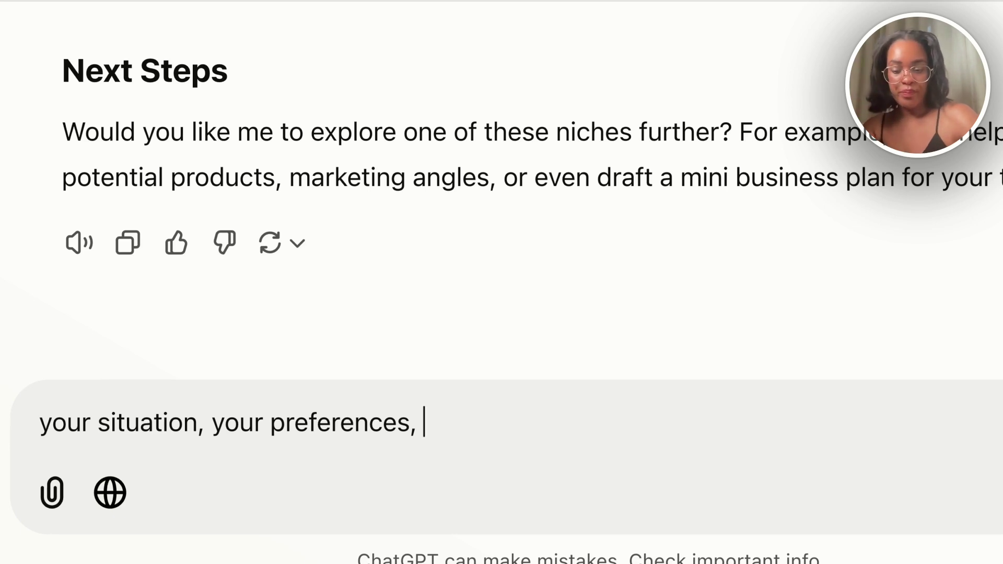
Extend the message's list of points with "your platform, your goals, doubts .."
text(your platform)
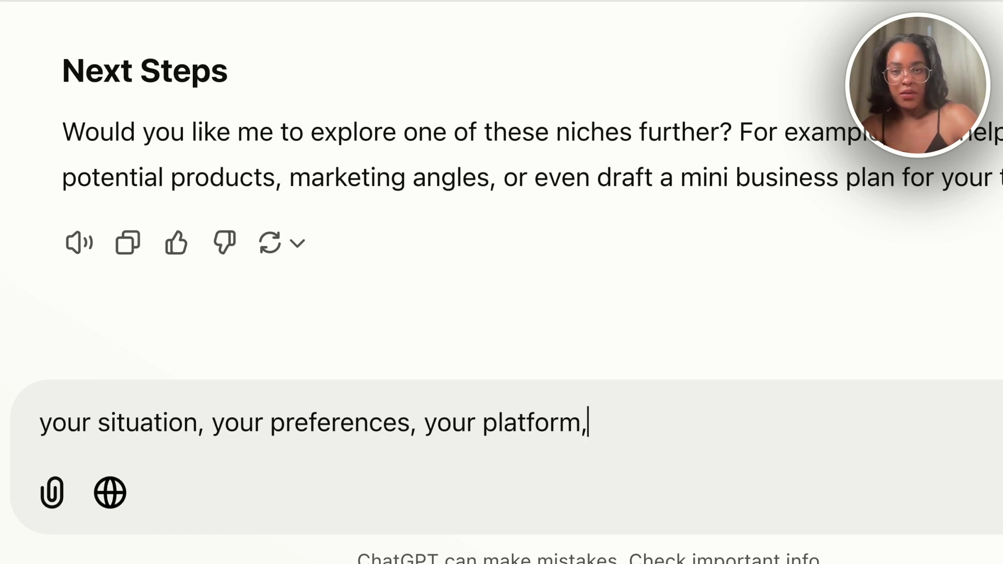
text(, your goals)
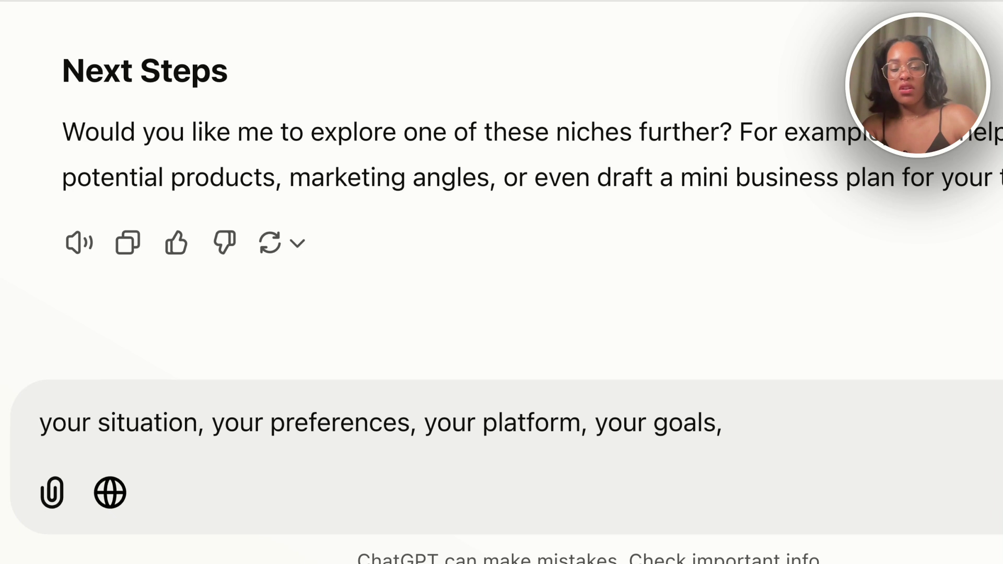
text(, od)
key(BackSpace)
text(do)
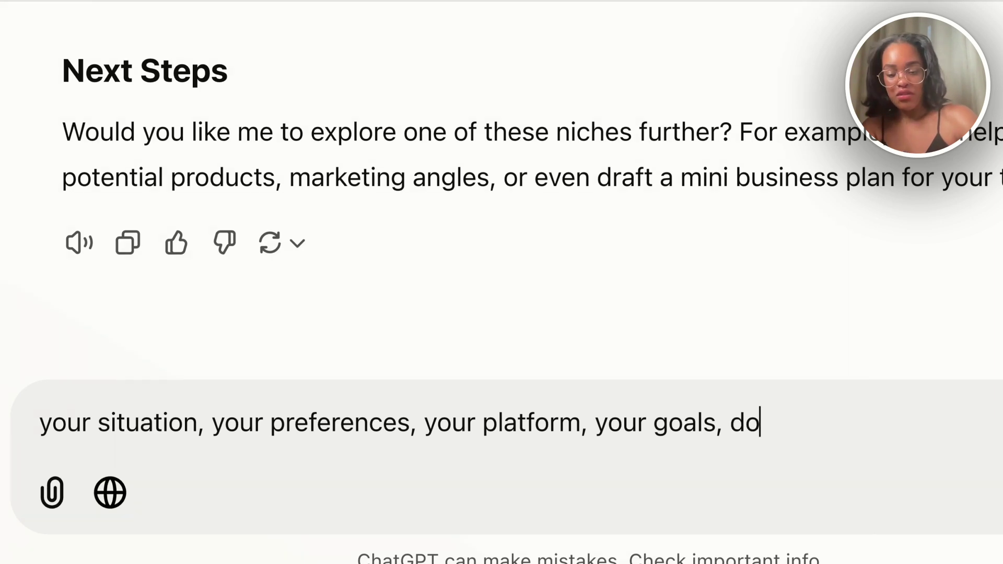
text(bubgts)
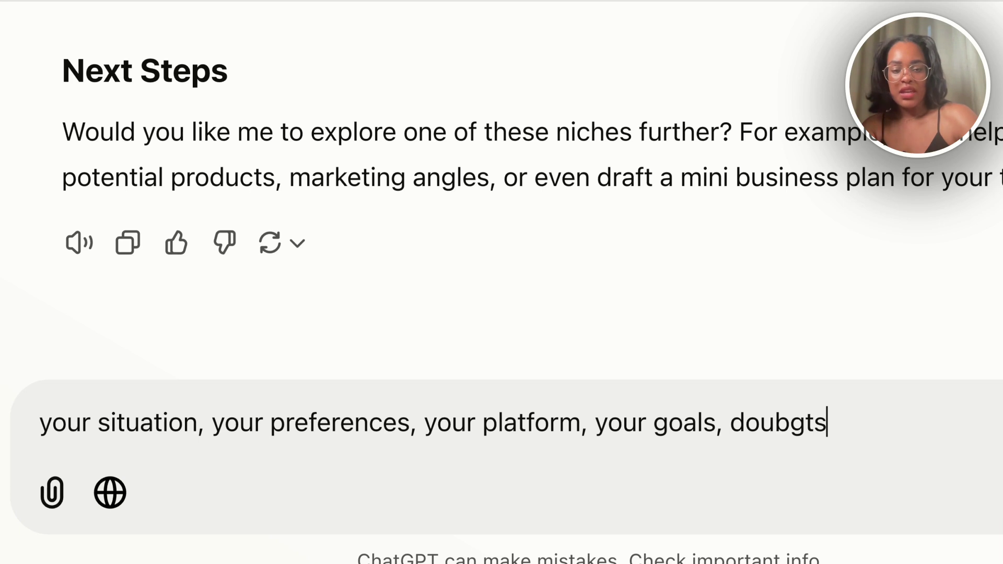
key(BackSpace)
text(ts)
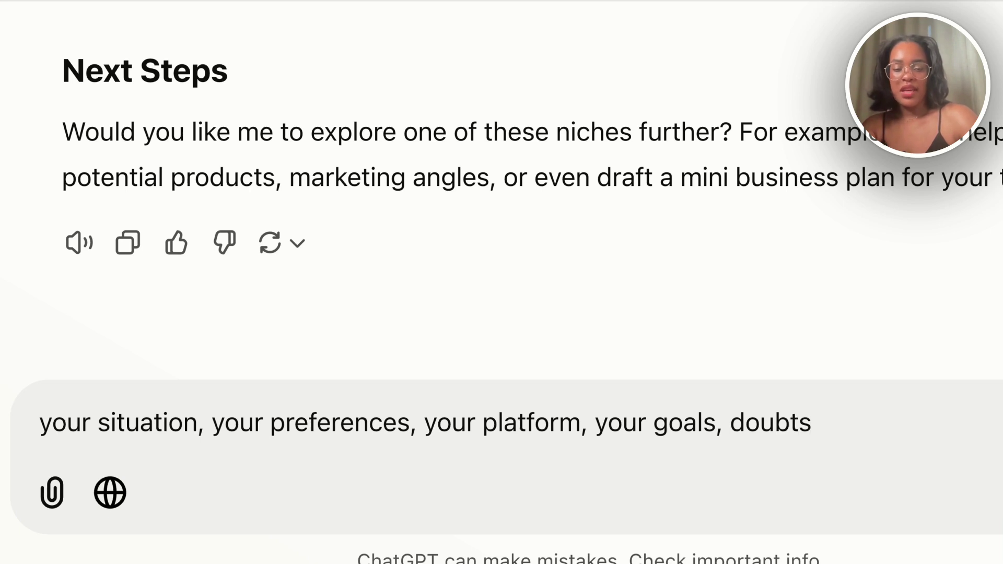
text( ..)
key(shift+Return)
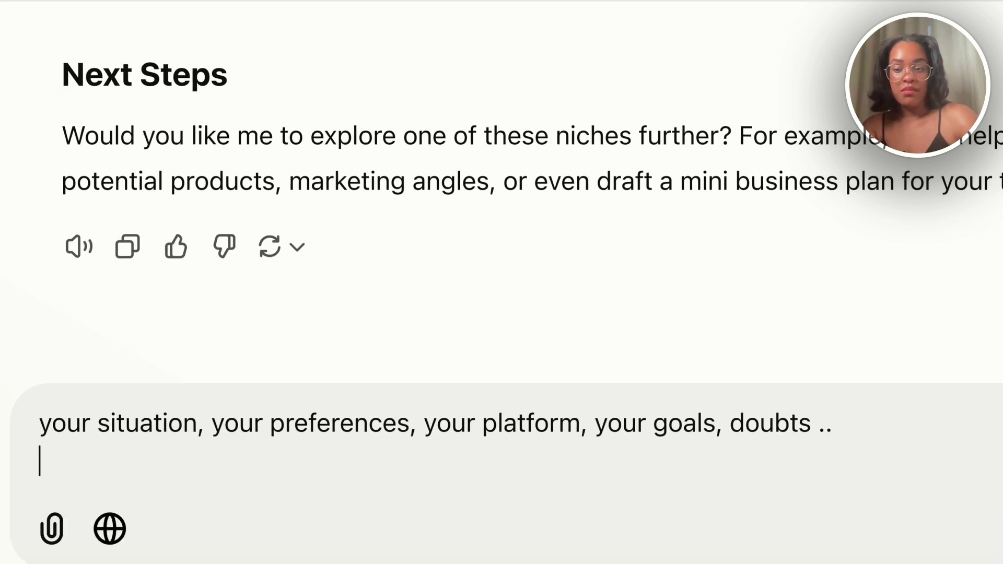
Add the request "create a marketing plan" below the list of points, separated by an empty line
key(shift+Return)
text(cereate )
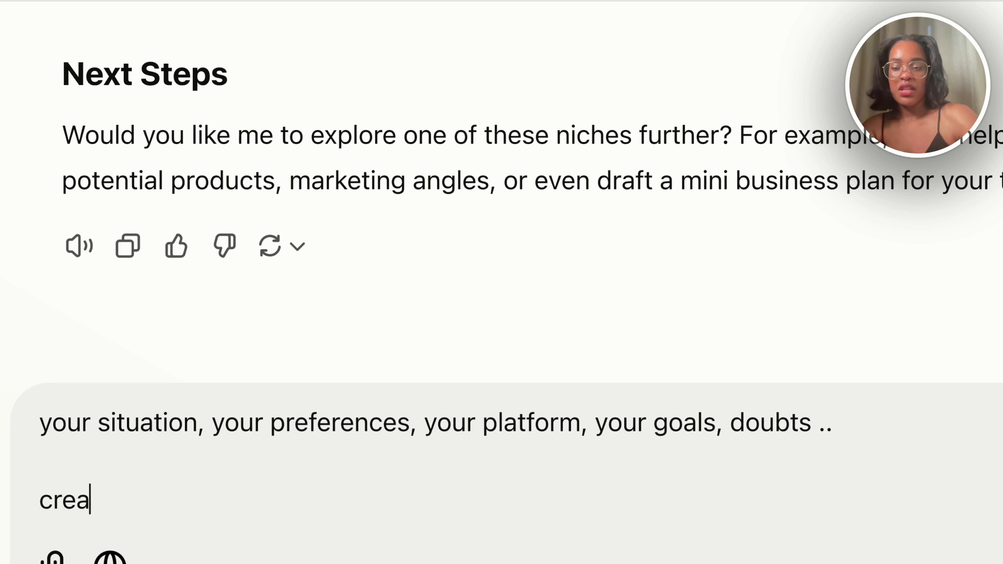
text(a marketing plan)
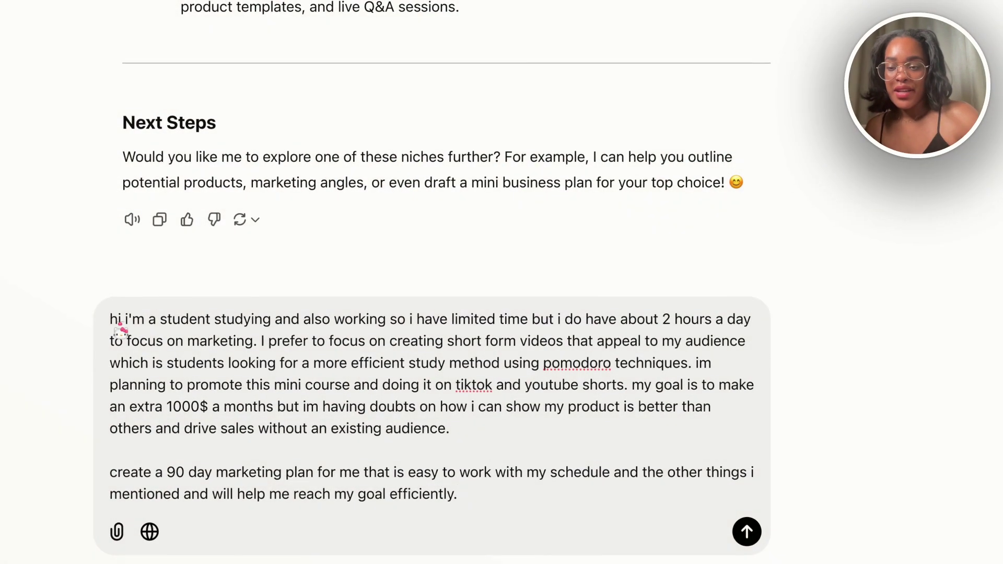
Go over the prompt's preferences, goal and doubts, send the request for a 90 day marketing plan, and view the reply's overarching strategy
drag(124, 324, 604, 363)
key(Right)
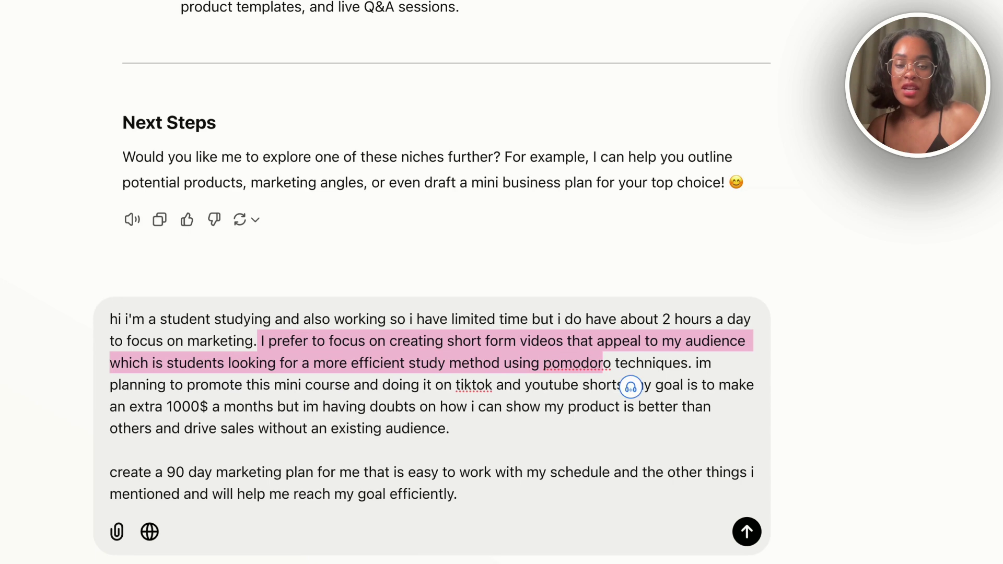
click(653, 354)
drag(694, 363, 620, 406)
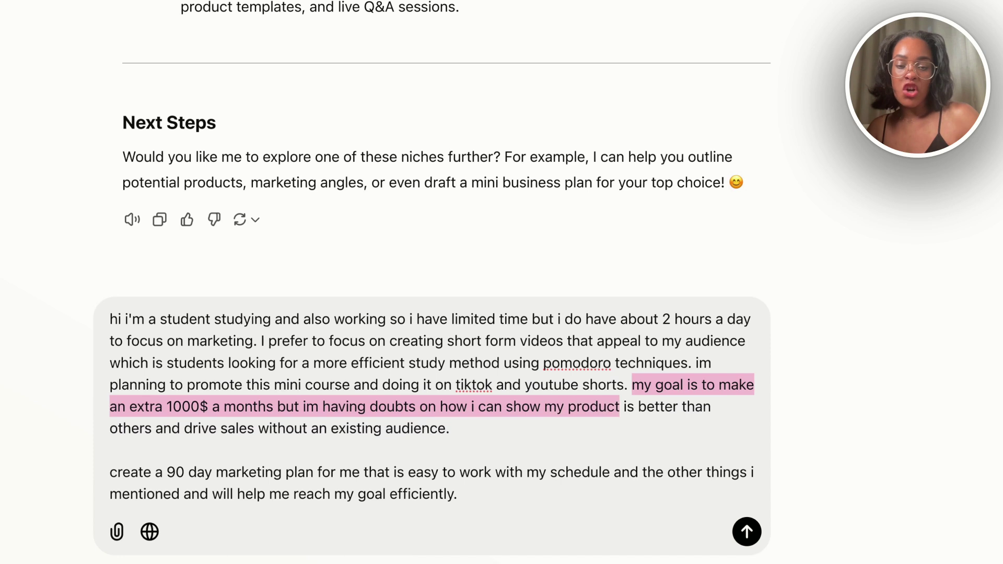
click(432, 426)
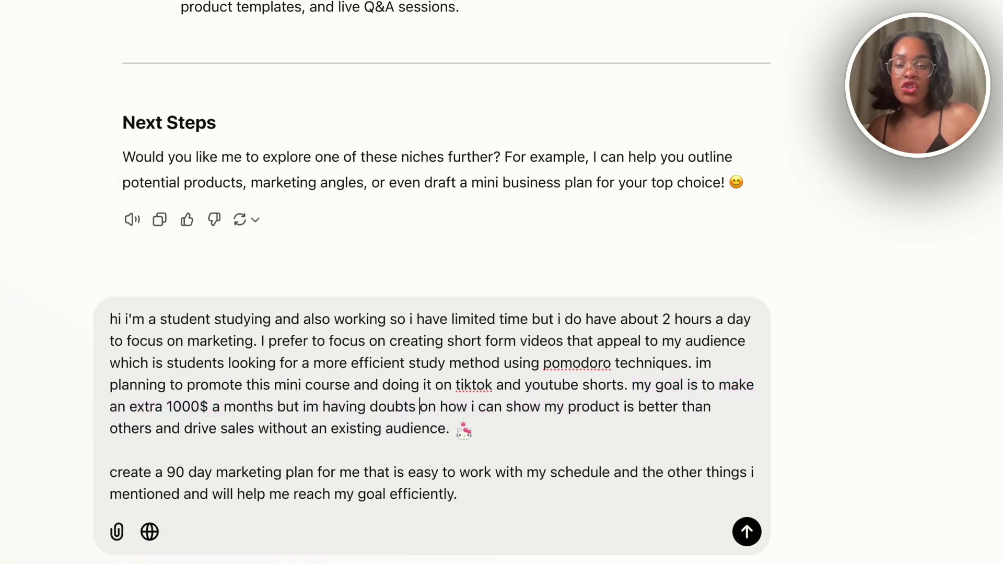
drag(449, 429, 180, 430)
click(305, 374)
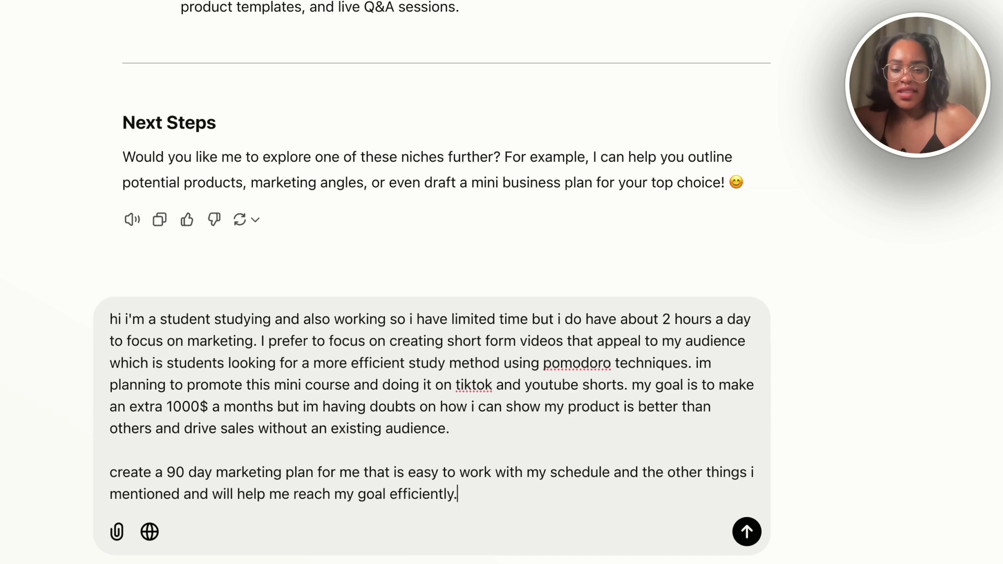
click(747, 531)
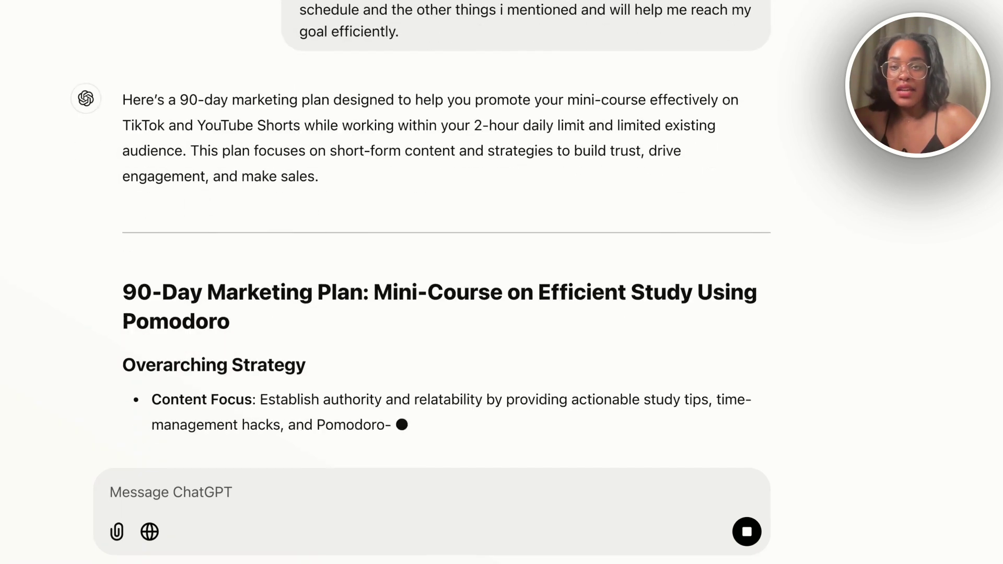
scroll(446, 251, up, 4)
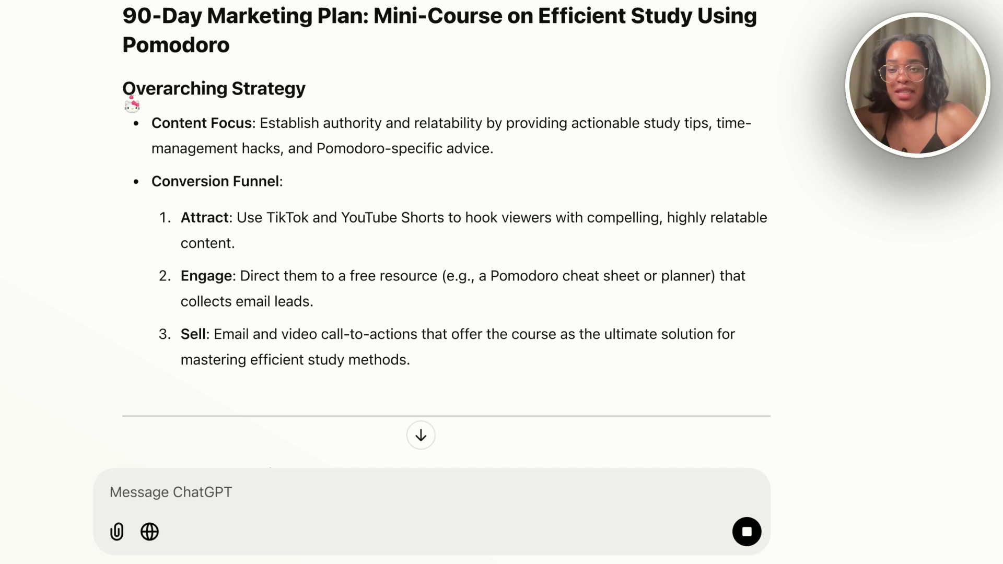
Read the content focus and the Engage stage of the conversion funnel in the plan's overarching strategy
drag(170, 125, 412, 127)
click(437, 141)
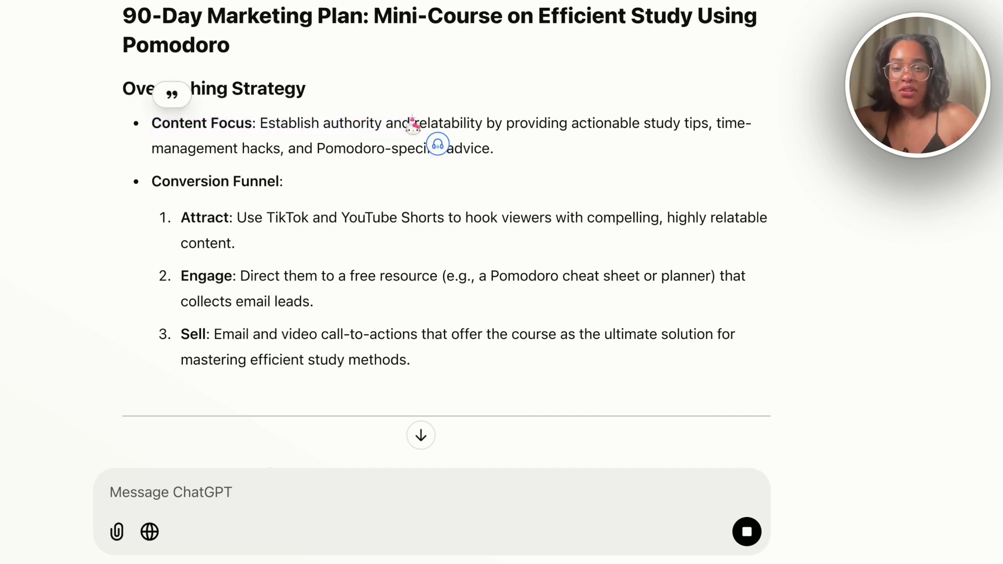
drag(281, 125, 494, 149)
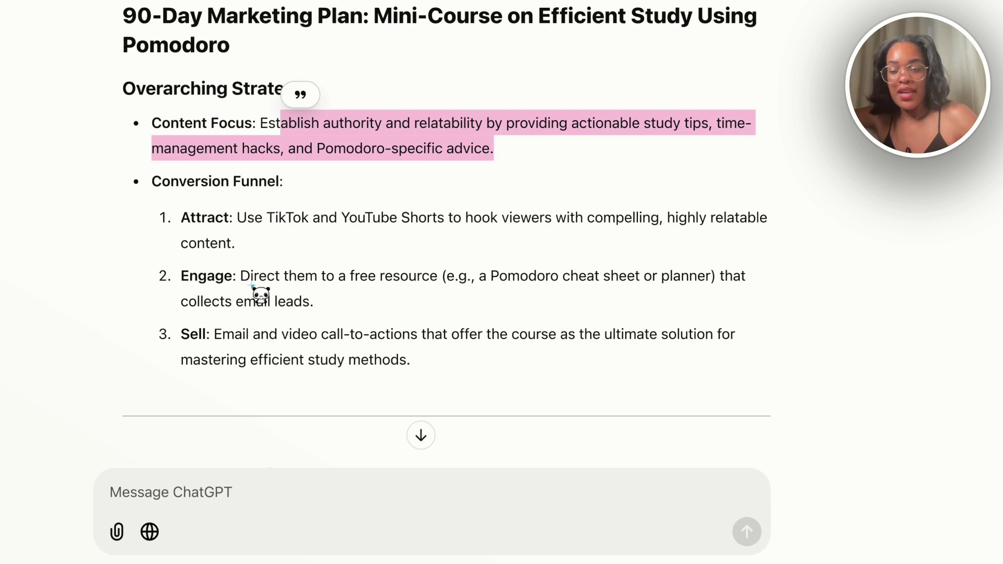
click(233, 282)
key(alt+shift+Right)
key(alt+shift+Right)
key(alt+shift+Right)
key(alt+shift+Right)
key(alt+shift+Right)
key(alt+shift+Right)
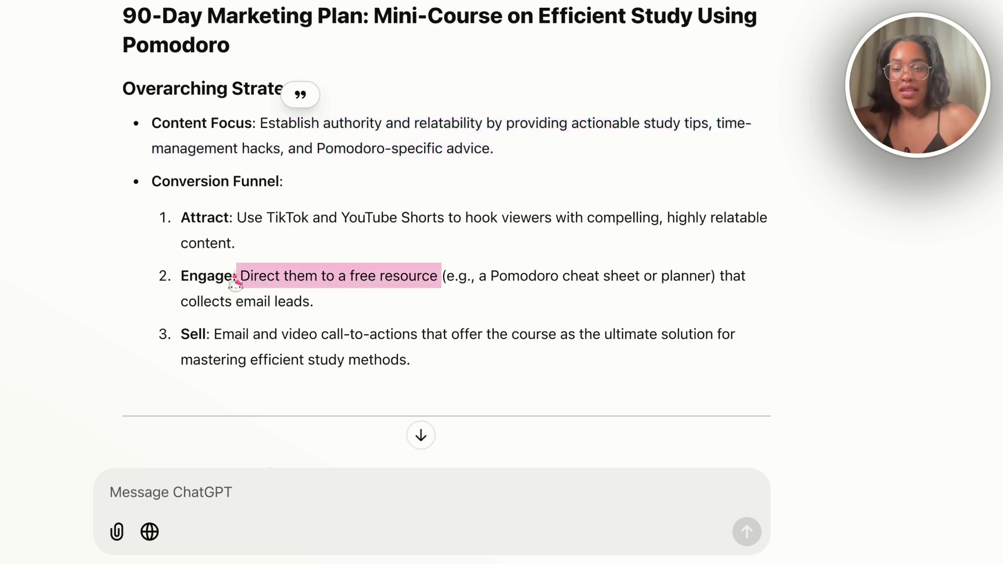
drag(342, 300, 233, 300)
click(207, 300)
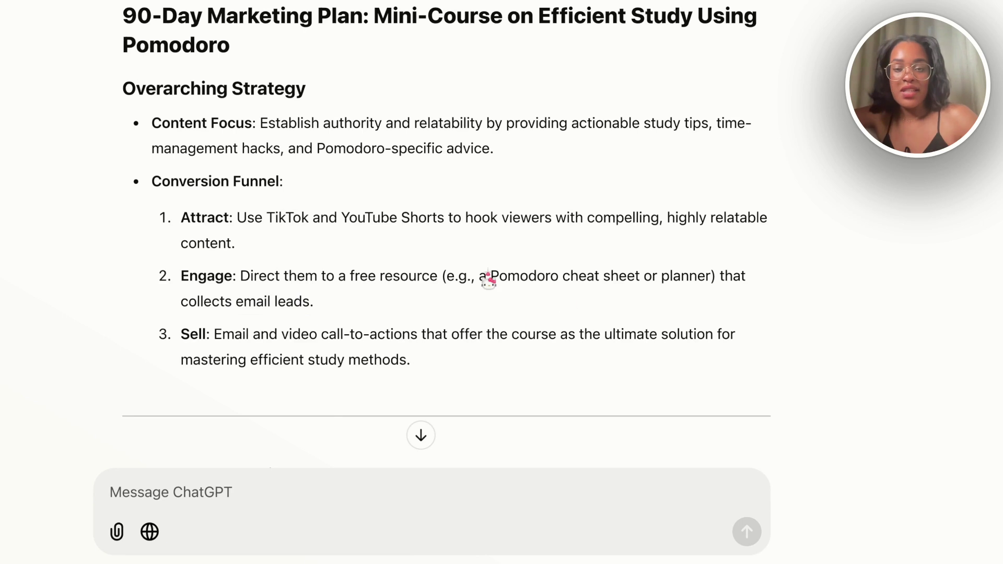
Highlight the free resource examples "a Pomodoro cheat sheet or planner" in the Engage stage while reading it
drag(537, 276, 479, 280)
key(shift+Right)
key(shift+Right)
key(shift+Right)
key(shift+Right)
key(shift+Right)
key(shift+Right)
key(shift+Right)
key(shift+Right)
key(shift+Right)
key(shift+Right)
key(shift+Right)
key(shift+Right)
key(shift+Right)
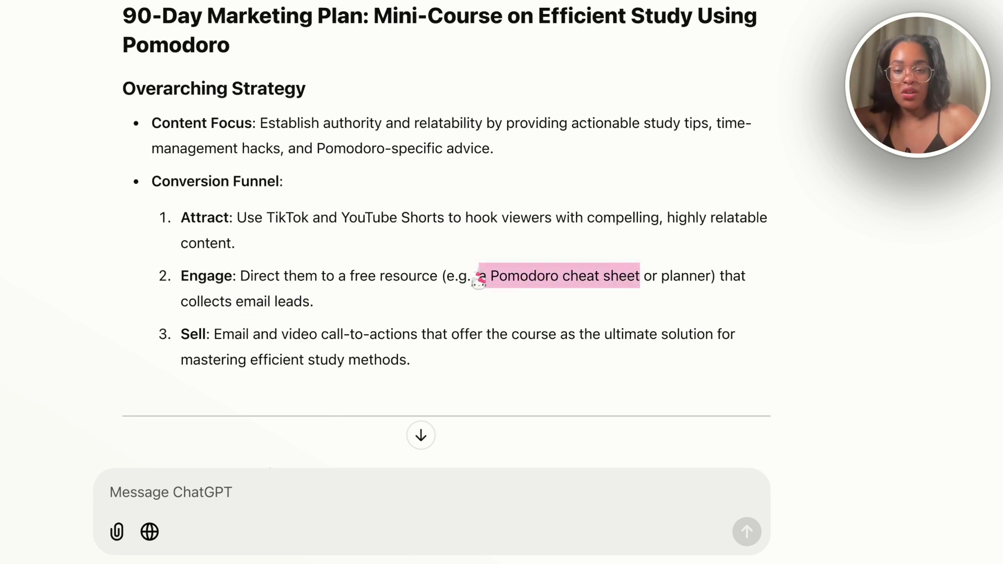
key(shift+Right)
key(shift+Right)
key(shift+Right)
key(shift+Right)
key(shift+Right)
key(shift+Right)
key(shift+Right)
key(shift+Right)
key(shift+Right)
key(shift+Right)
key(shift+Right)
click(265, 282)
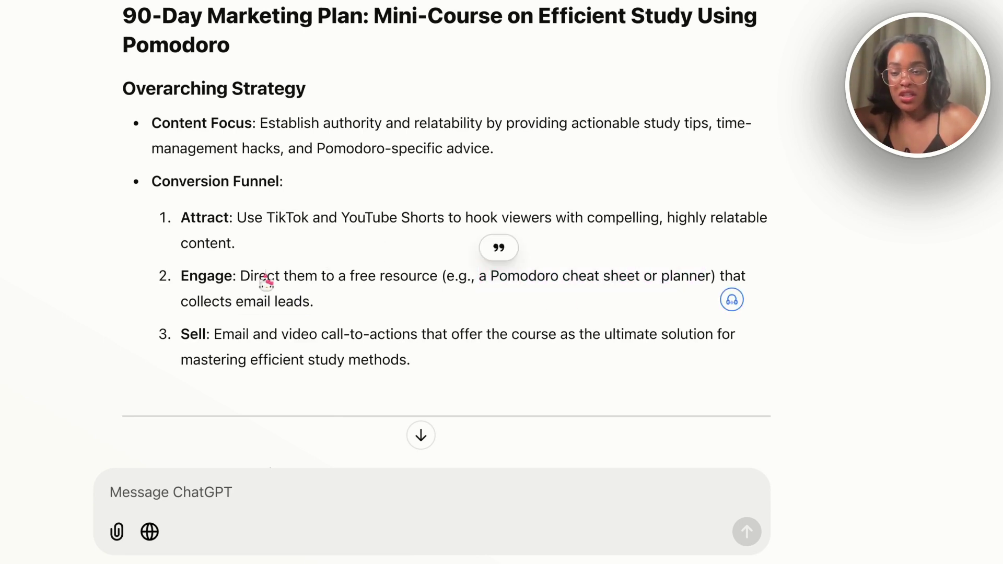
Read the funnel's Sell stage and the goal and daily actions of Phase 1: Foundation & Awareness
scroll(266, 282, down, 3)
drag(204, 155, 421, 176)
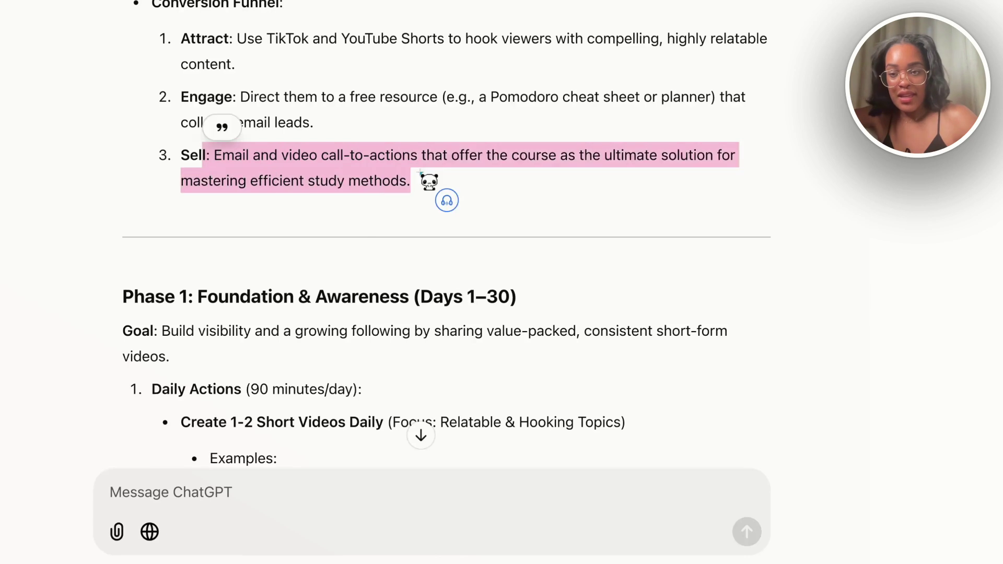
click(357, 168)
scroll(360, 166, down, 3)
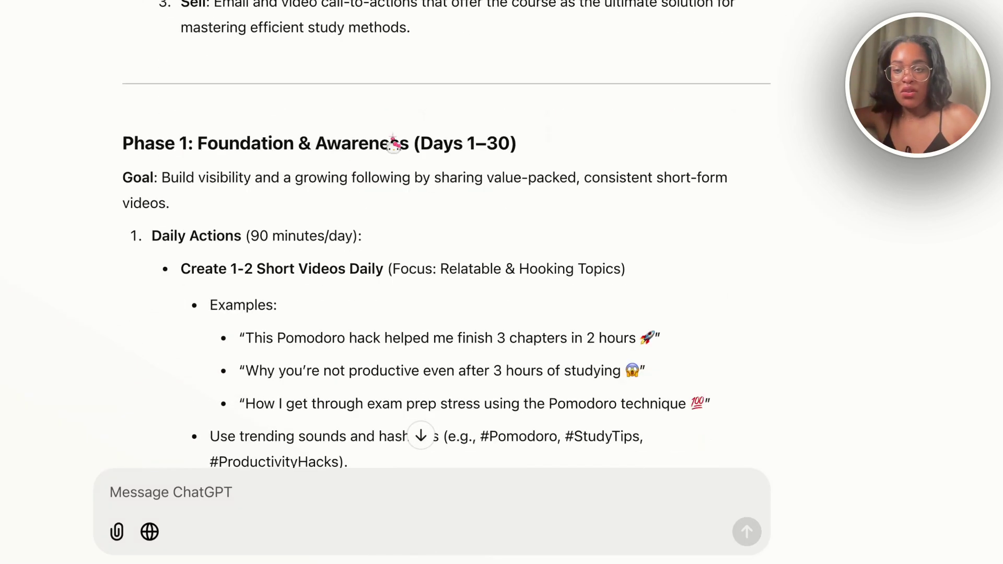
drag(189, 144, 528, 180)
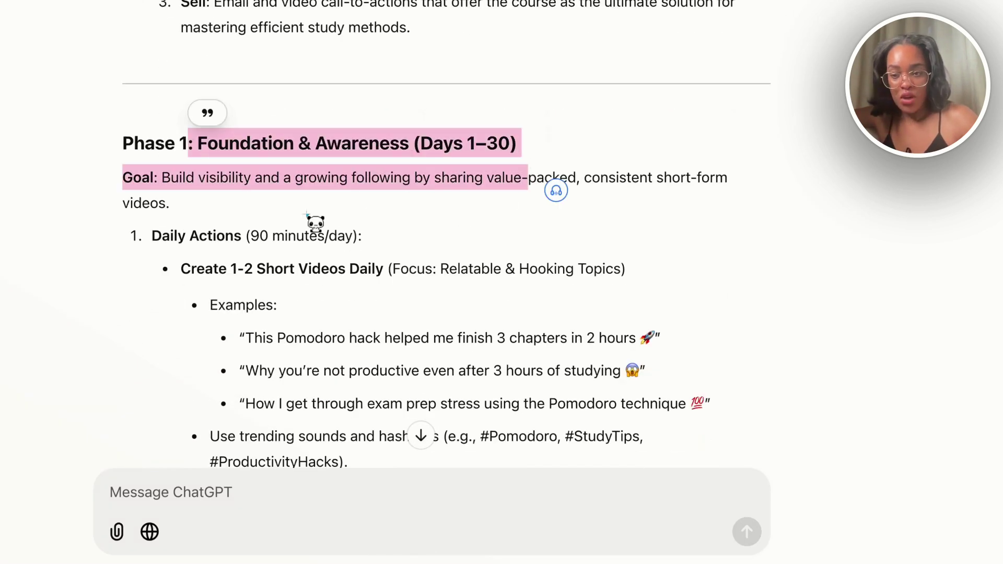
click(308, 217)
scroll(229, 240, down, 2)
drag(156, 154, 366, 157)
click(301, 207)
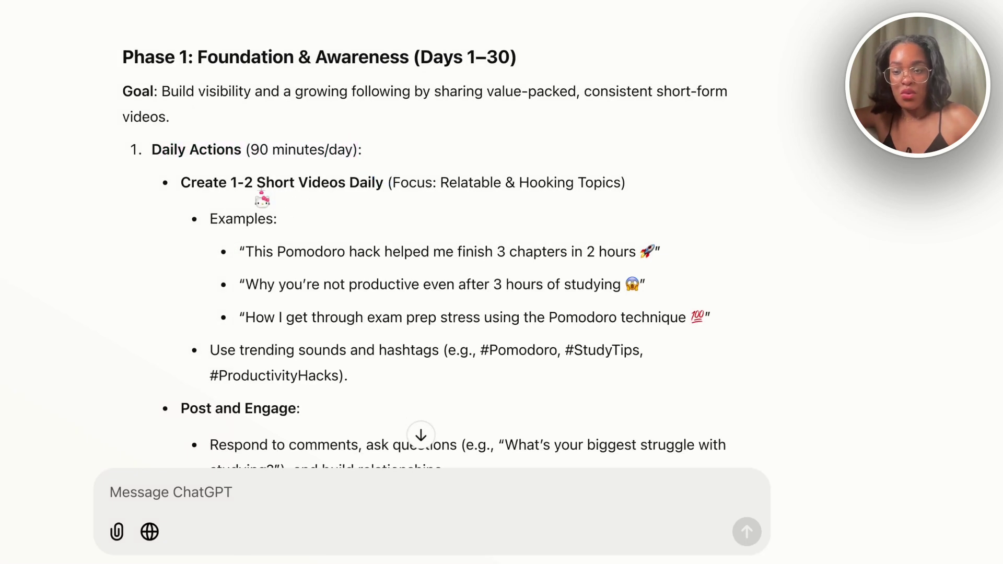
Examine Phase 1's content strategy, especially the educational and relatable content, and its lead magnet and measurement points
scroll(262, 197, down, 8)
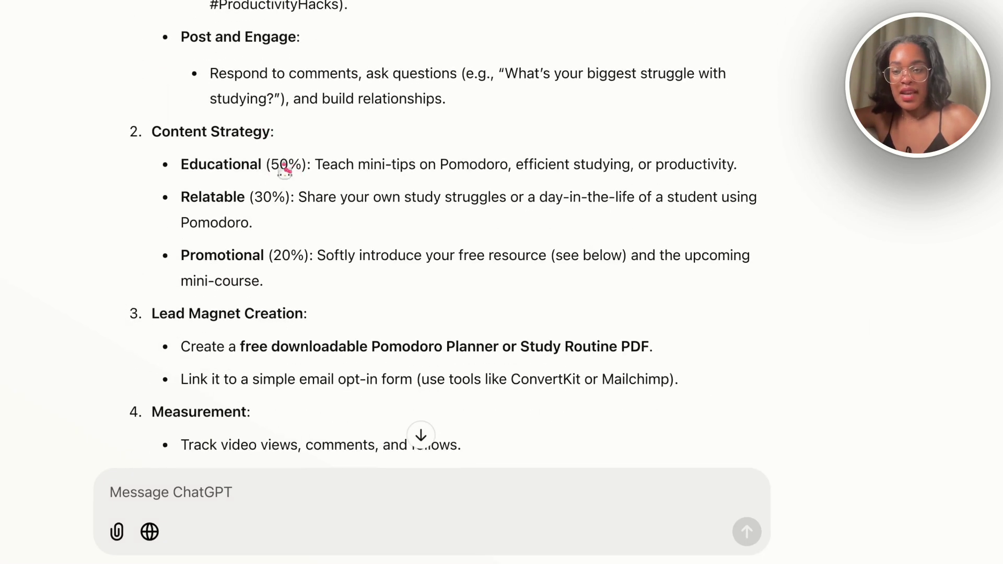
drag(182, 166, 656, 166)
click(318, 186)
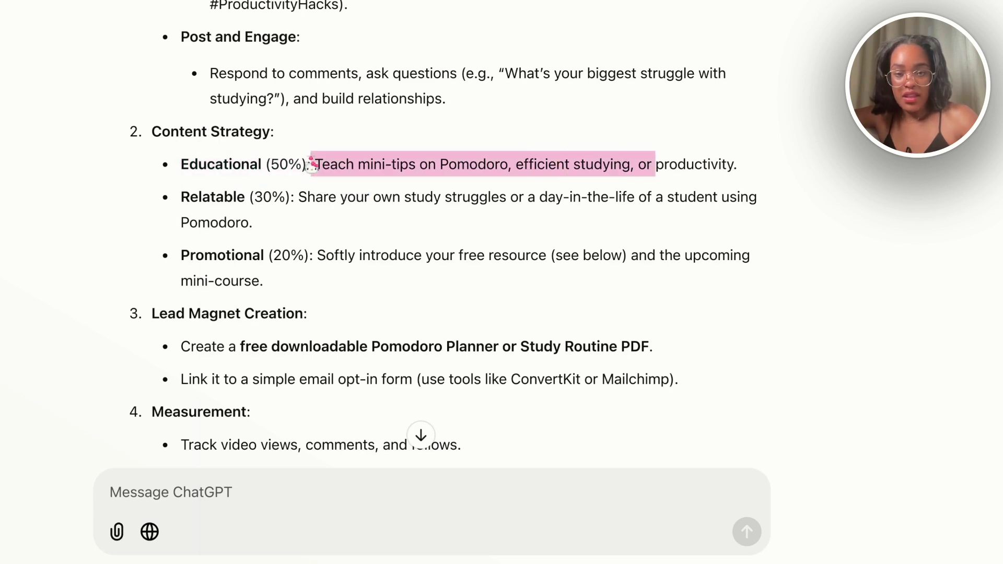
click(264, 216)
drag(202, 198, 518, 200)
click(336, 204)
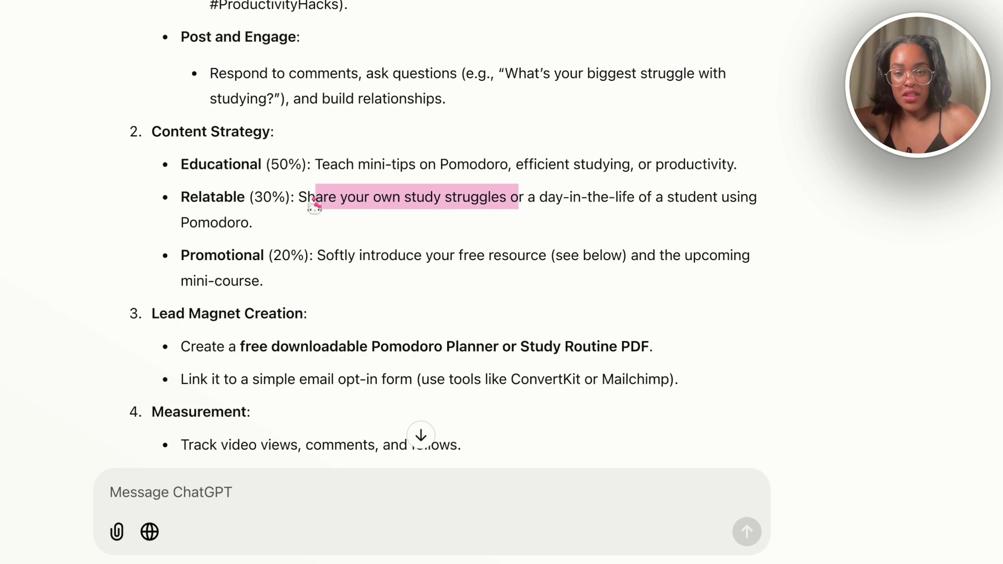
click(346, 198)
scroll(276, 271, down, 5)
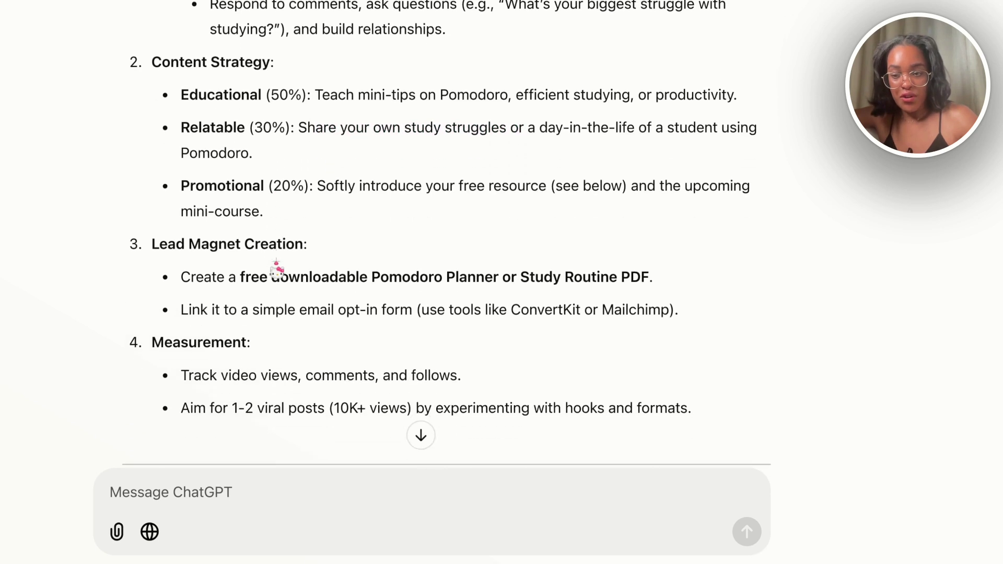
Skim Phase 2 and examine Phase 3's goal, launch week plan and urgency tactics
scroll(439, 235, down, 5)
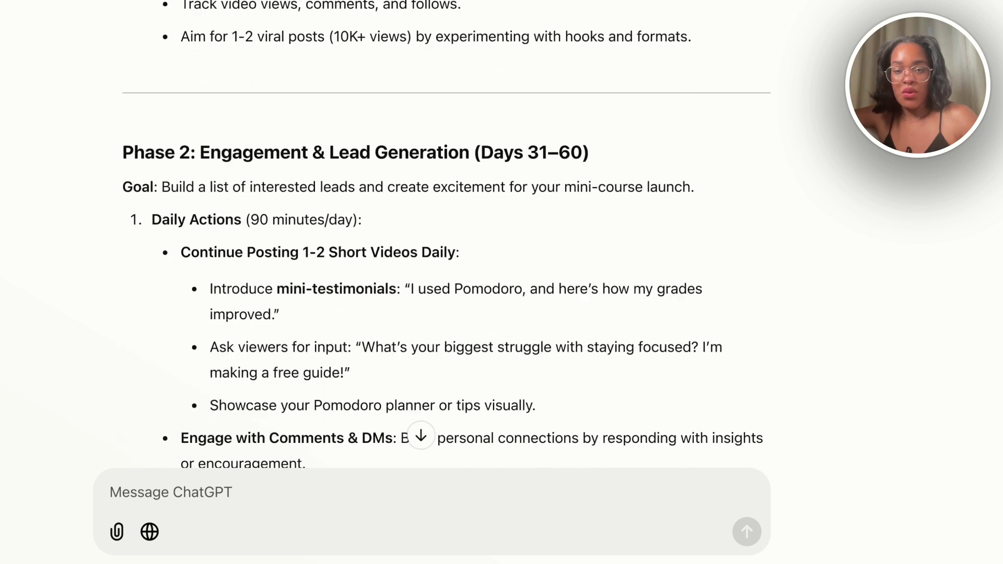
scroll(438, 235, down, 15)
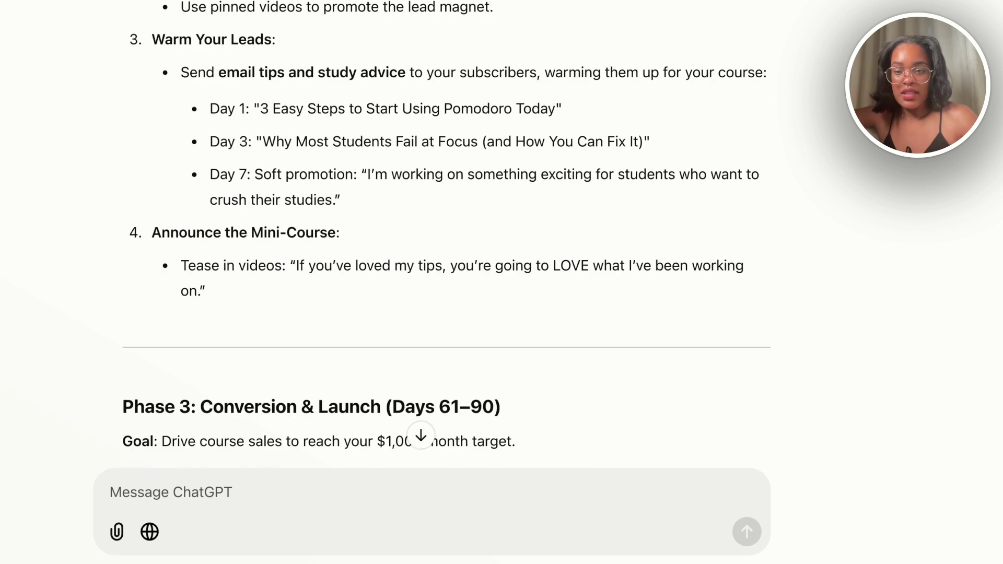
scroll(446, 250, up, 1)
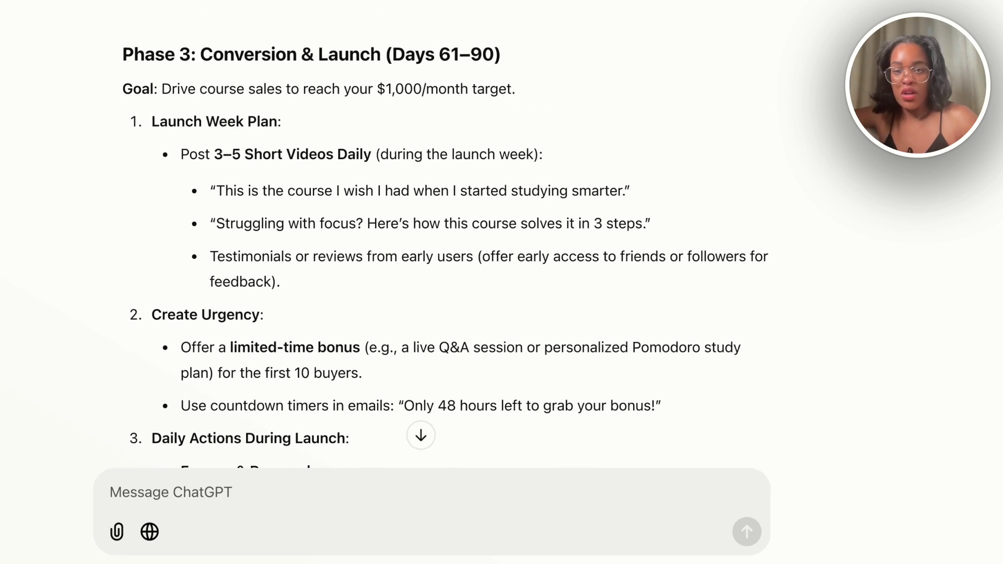
drag(235, 90, 518, 90)
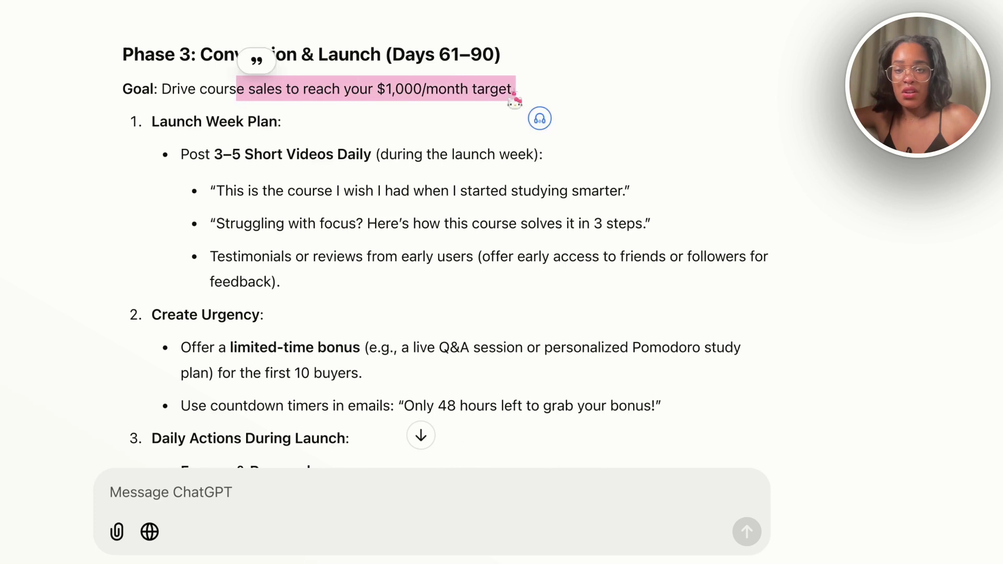
drag(180, 156, 371, 157)
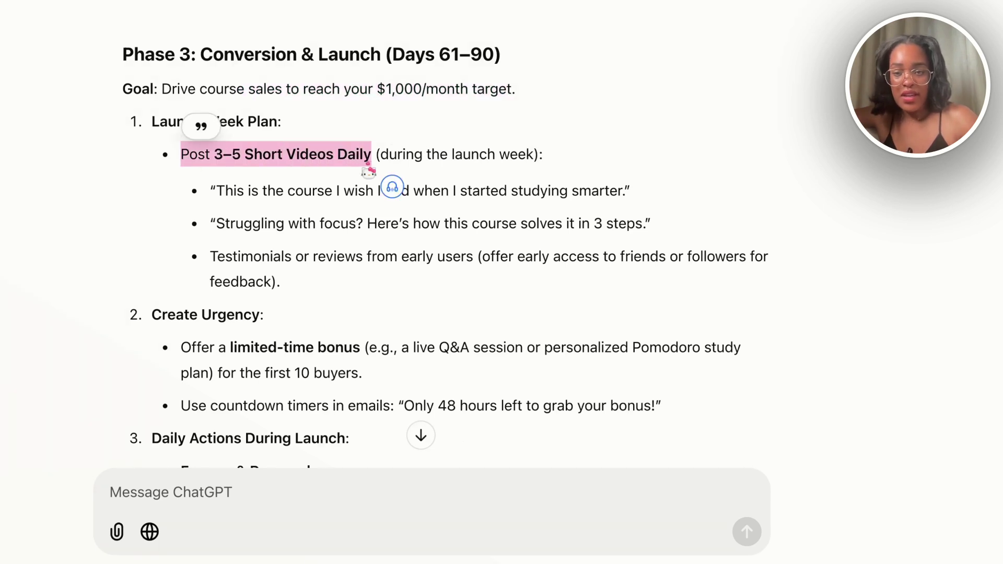
scroll(307, 185, down, 5)
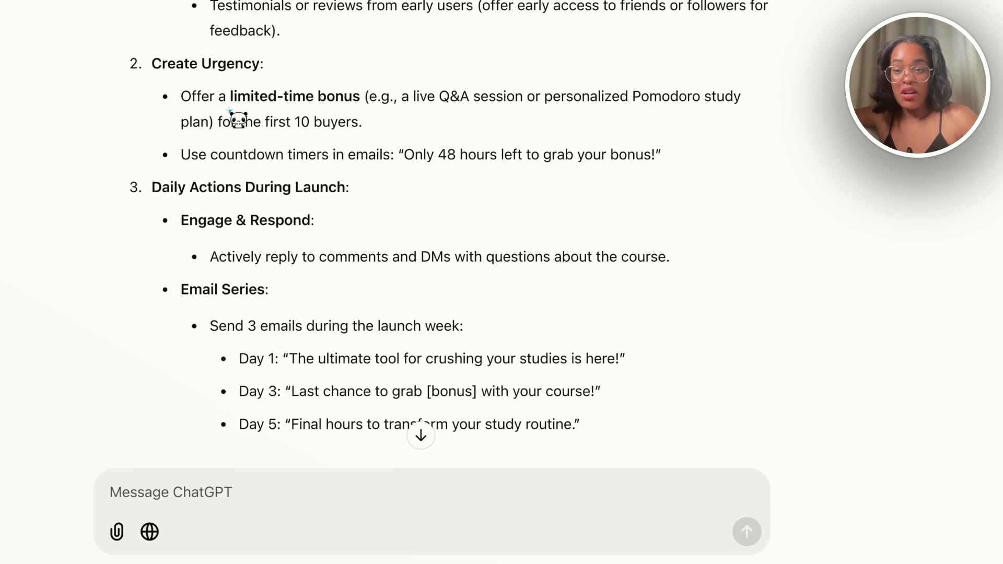
drag(194, 101, 370, 102)
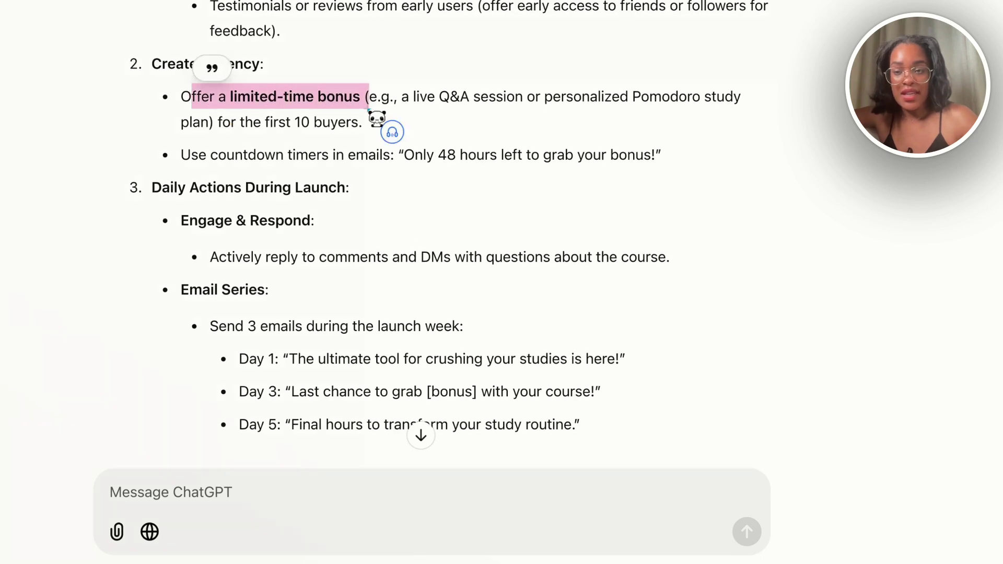
scroll(260, 226, down, 1)
drag(210, 135, 388, 150)
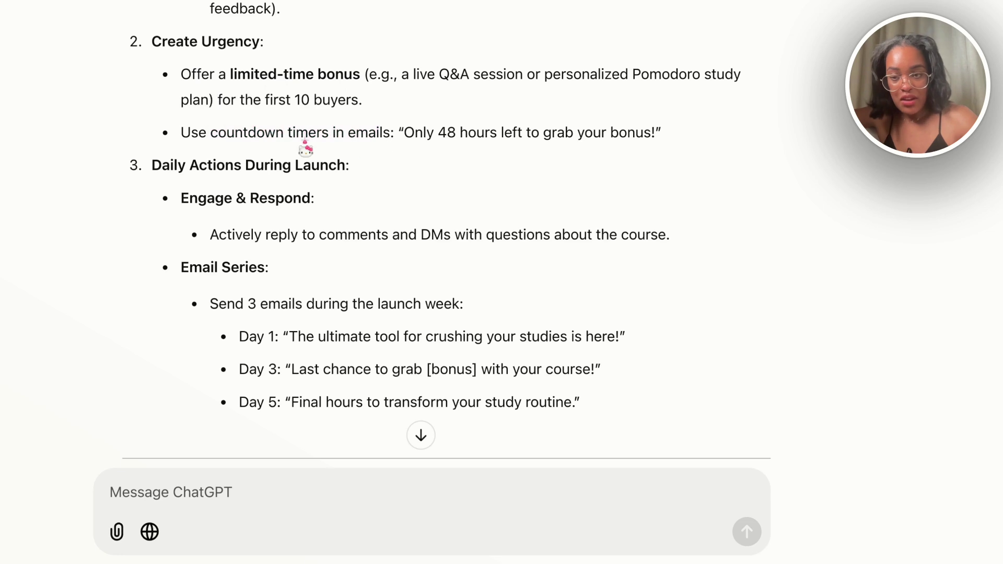
Examine the daily actions during launch in Phase 3, including replying to comments and the launch week email series
scroll(307, 146, down, 1)
scroll(305, 148, down, 2)
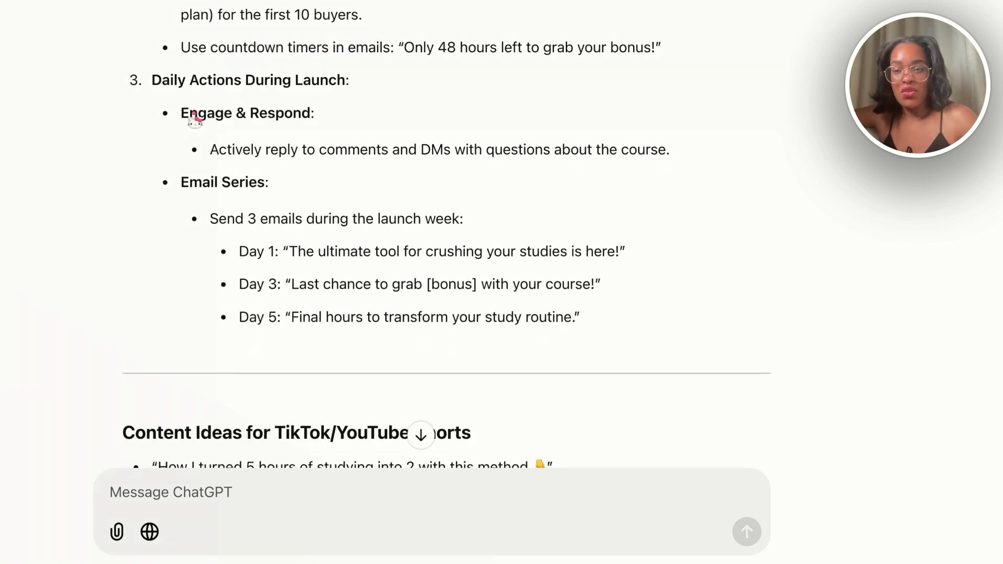
drag(219, 149, 482, 149)
click(376, 193)
drag(316, 252, 574, 328)
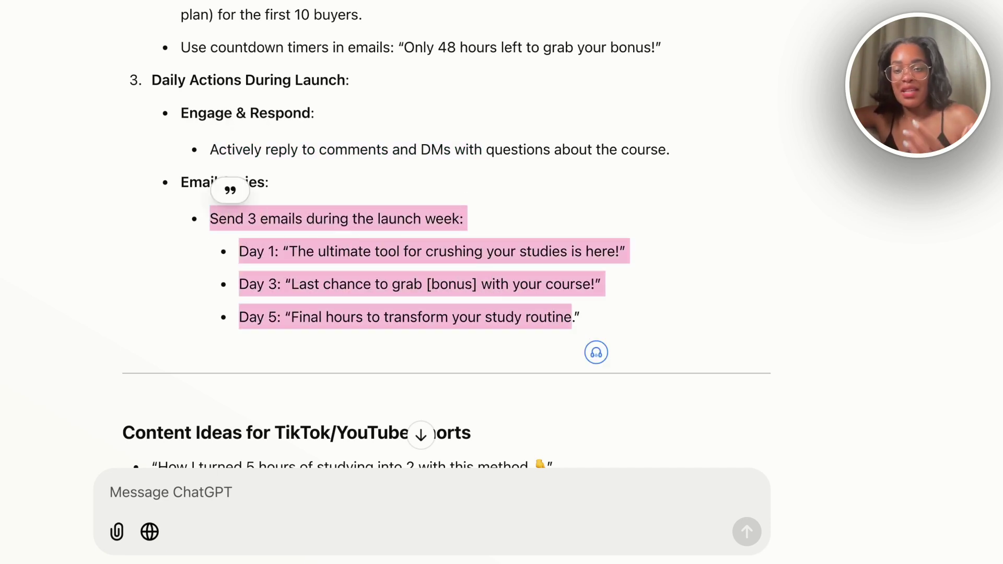
click(573, 328)
Read through the content ideas for TikTok/YouTube Shorts, highlighting the suggested video hooks
scroll(570, 327, down, 6)
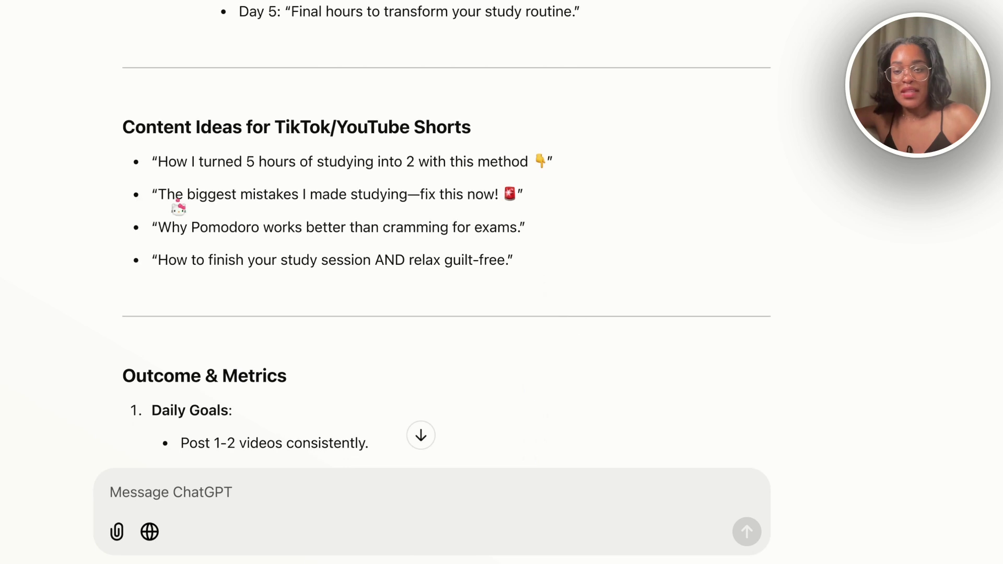
drag(158, 162, 522, 229)
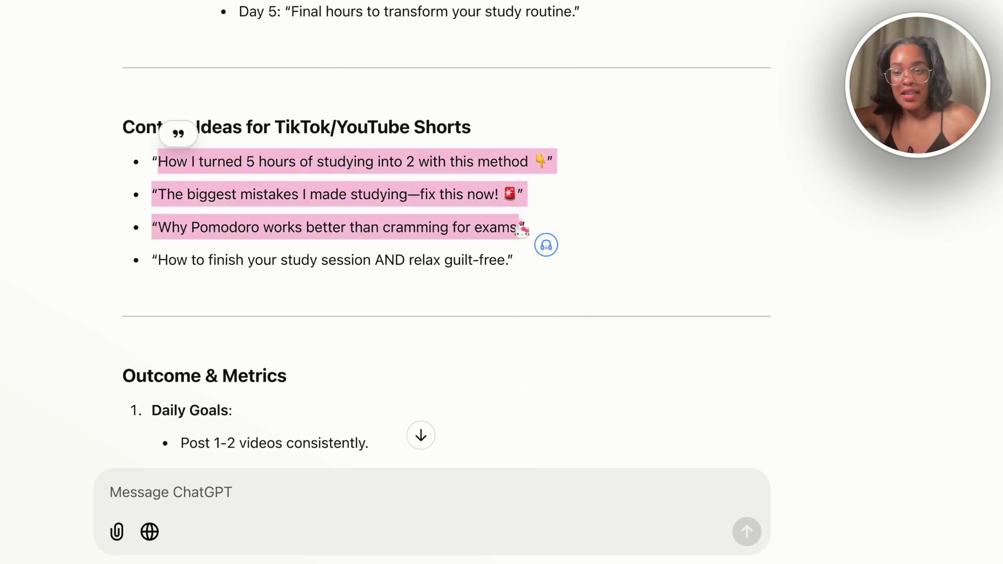
click(213, 195)
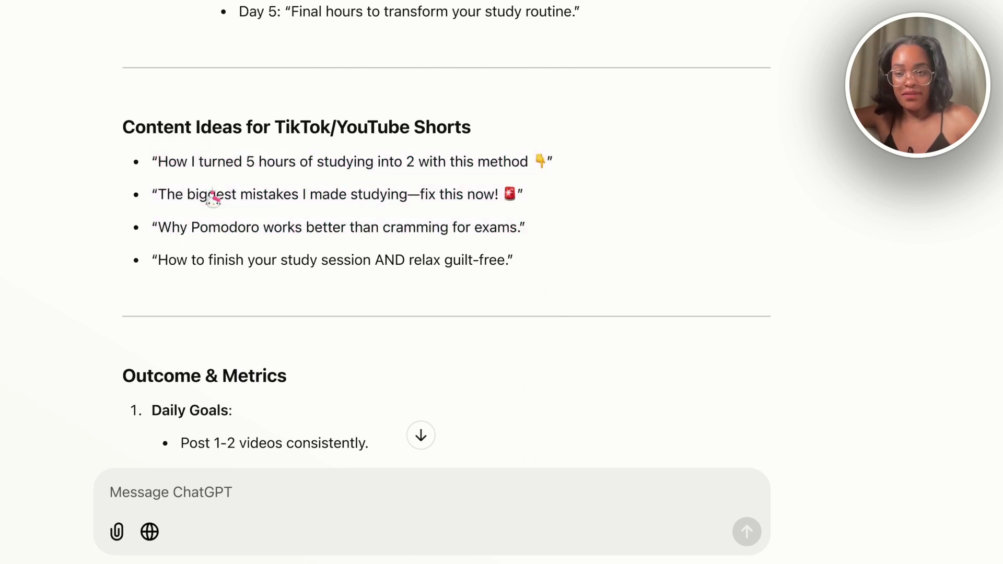
triple_click(172, 230)
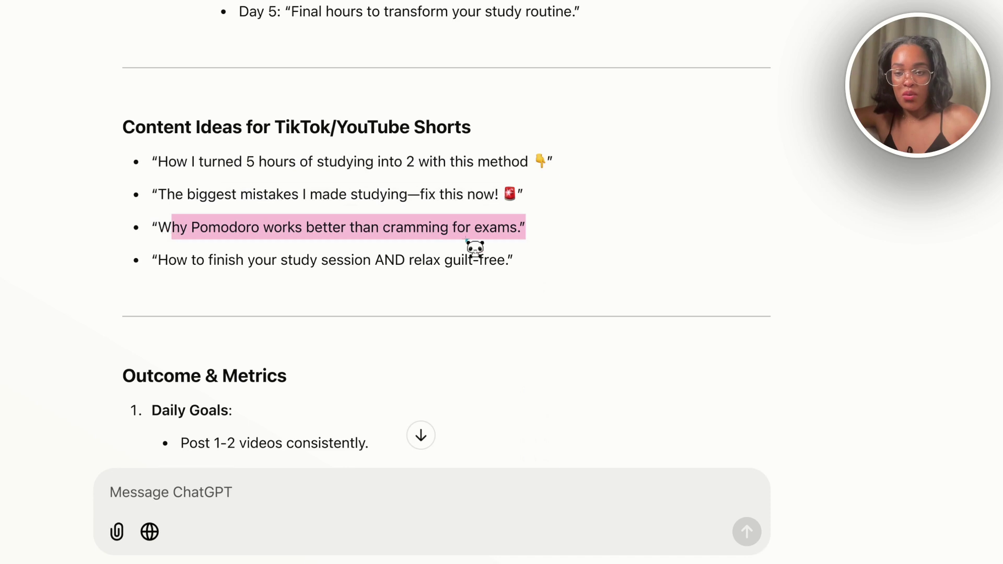
click(320, 225)
Review the plan's Outcome & Metrics section with its daily, weekly and sales goals, and read the final notes
scroll(320, 223, down, 4)
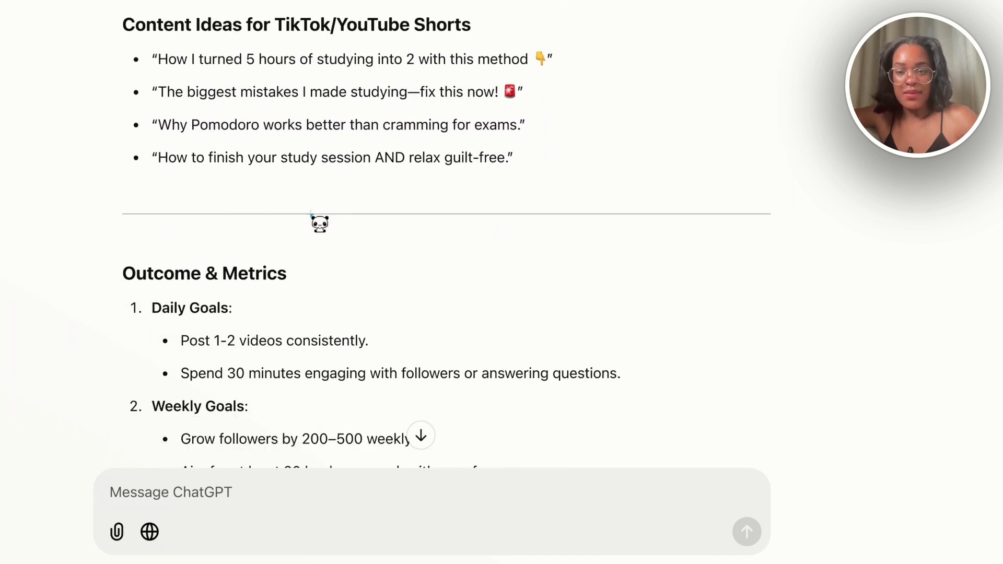
scroll(447, 227, down, 3)
scroll(296, 266, down, 1)
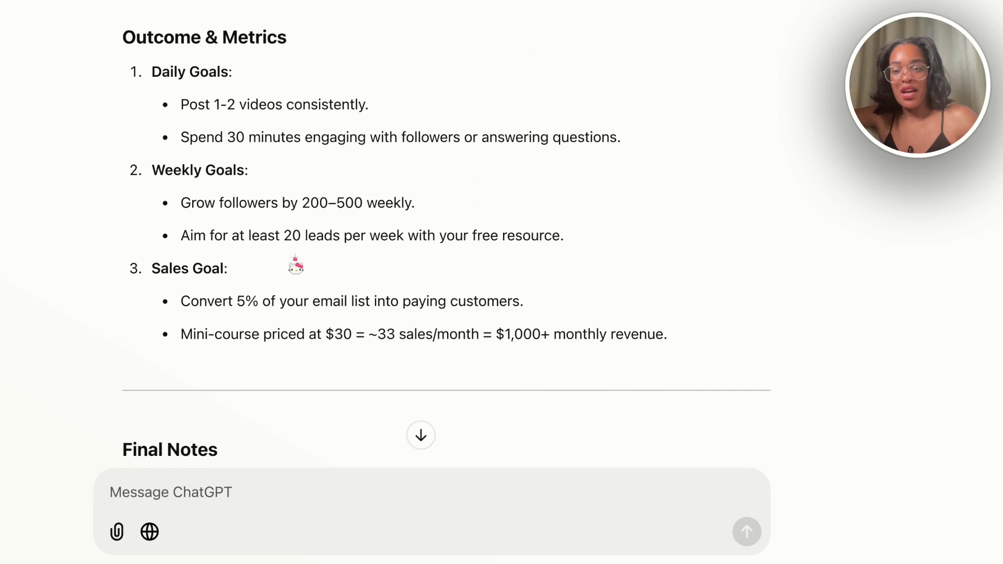
scroll(230, 330, down, 3)
scroll(446, 230, down, 2)
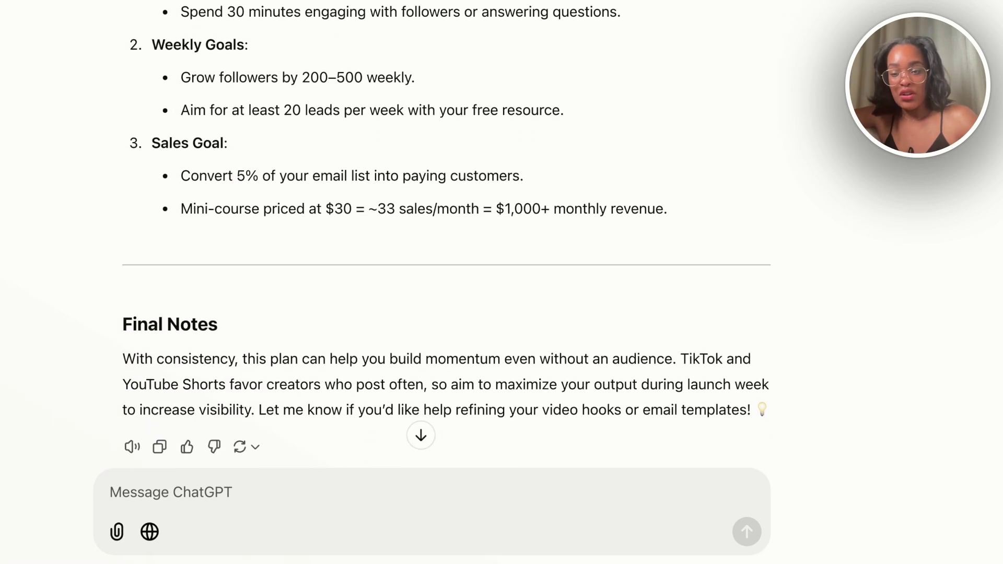
Return to the plan's Phase 3 section and write "Add these here.." as a new message
scroll(258, 312, up, 5)
scroll(373, 269, up, 8)
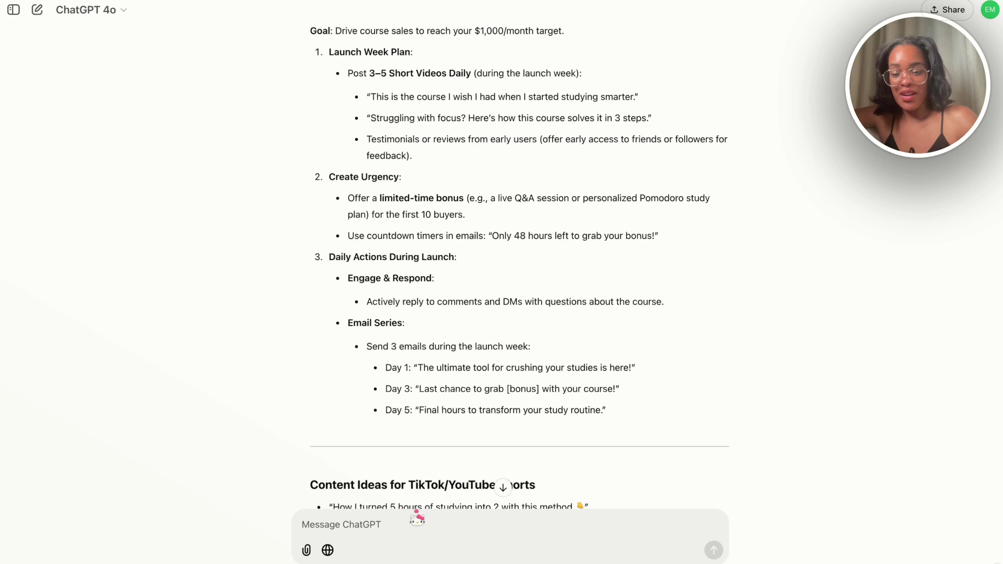
click(346, 486)
text(D)
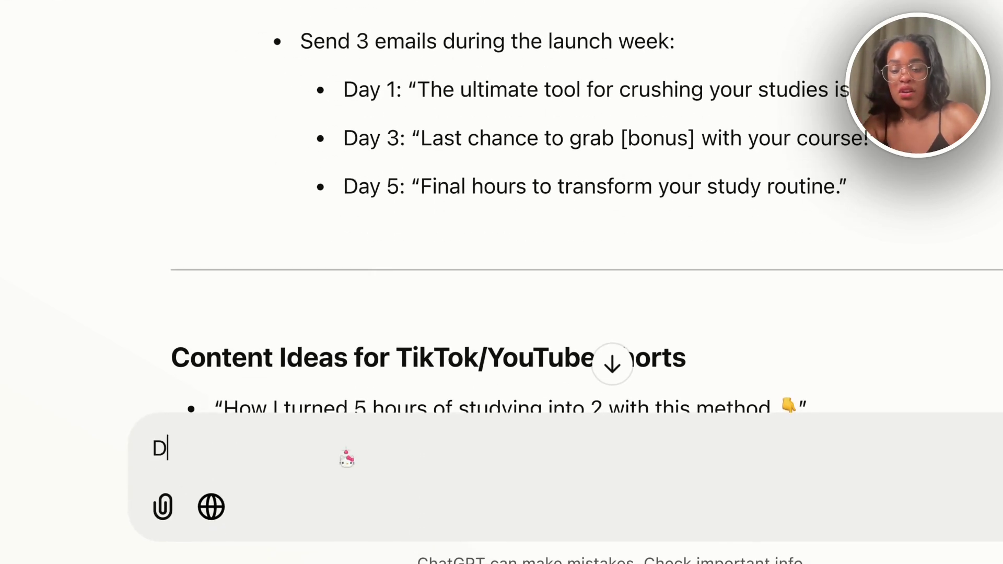
text(dd )
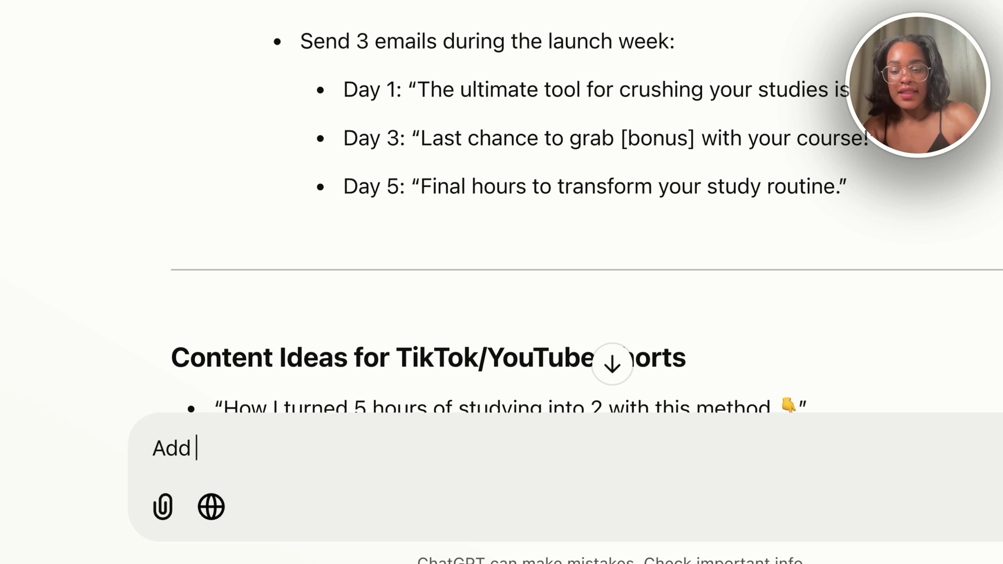
text(these here..)
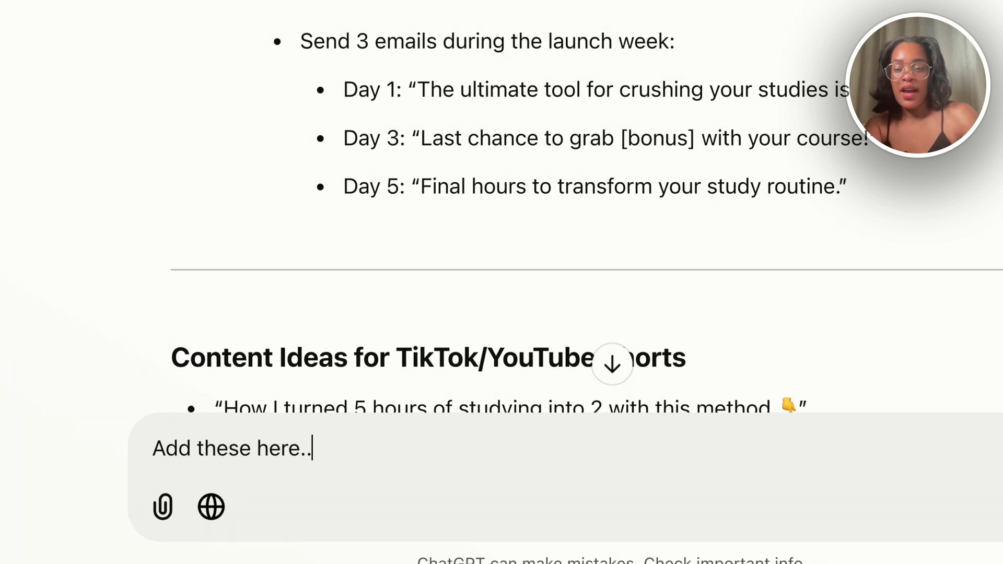